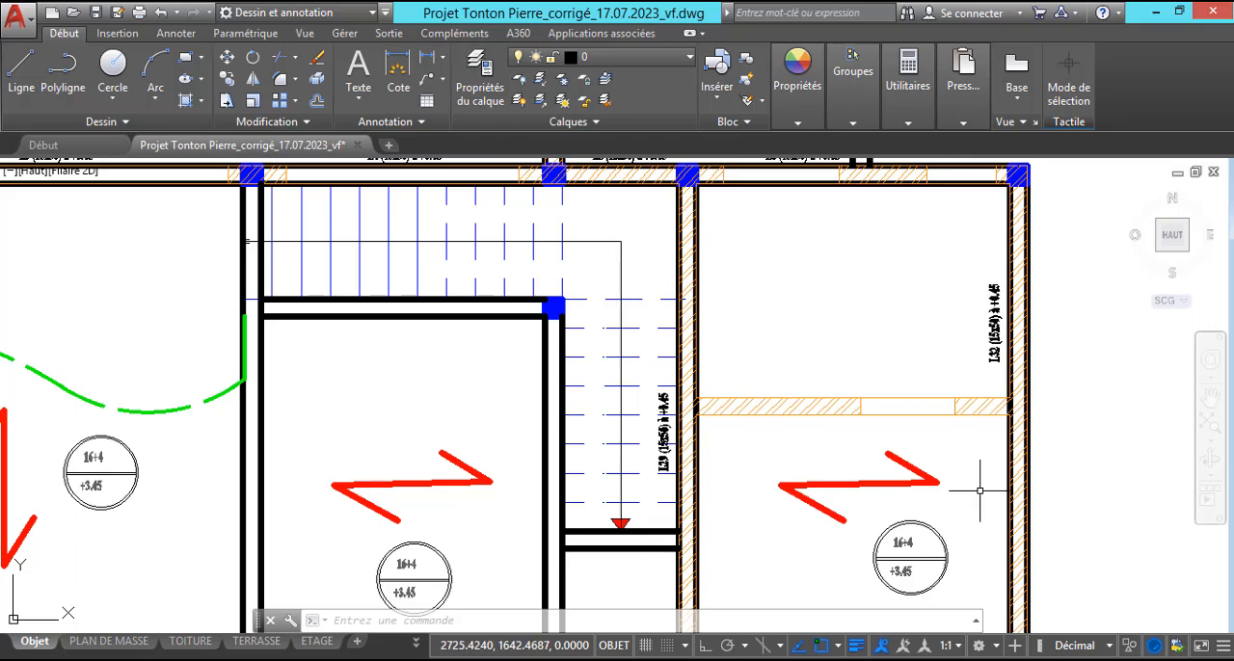
Switch to Robot Structural Analysis and set the plan view's level to "Lignes de construction +1,00" around the staircase area.
left_click(889, 660)
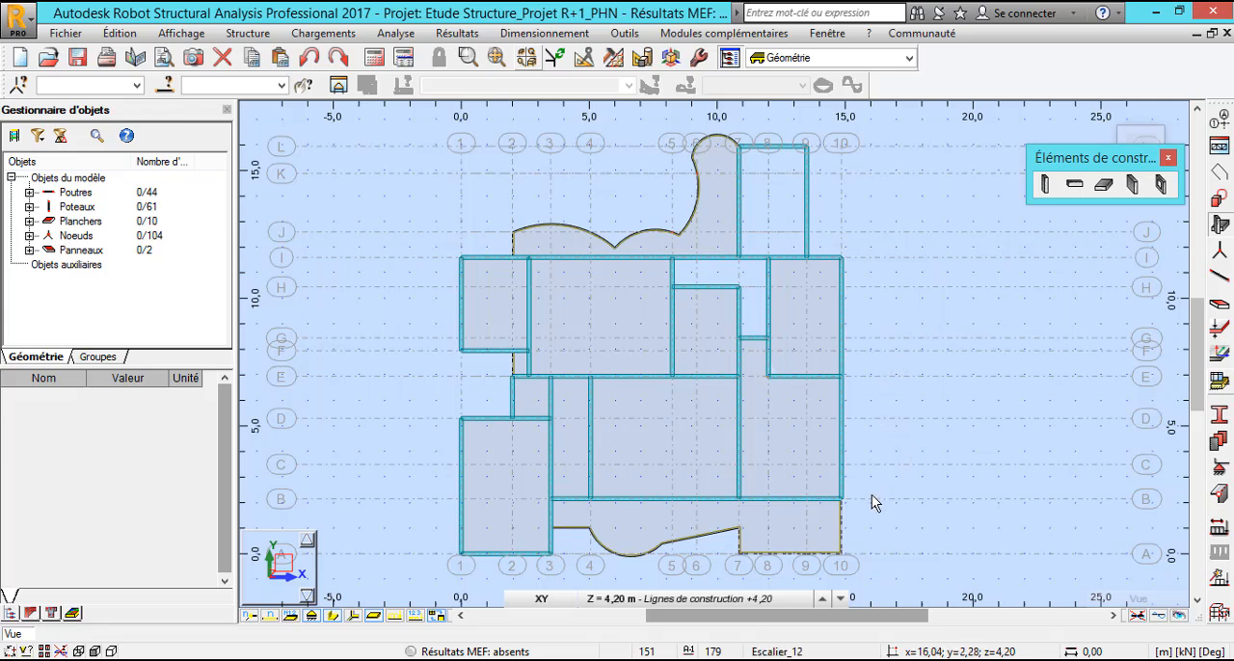
left_click(779, 599)
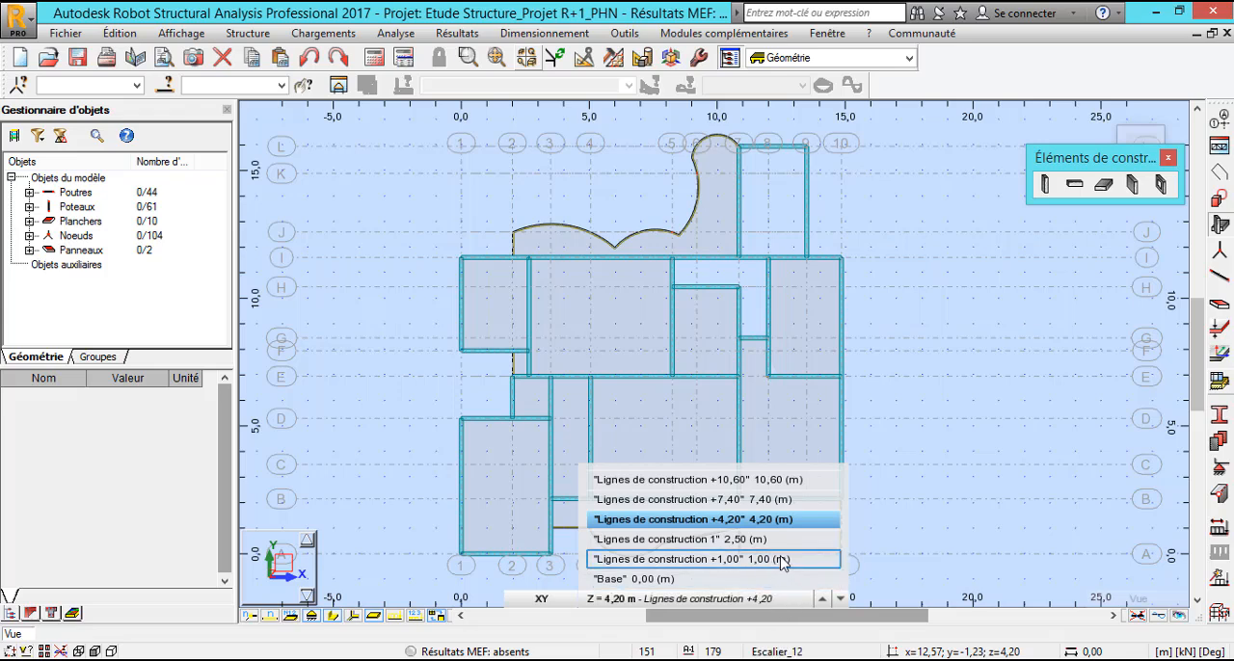
left_click(783, 562)
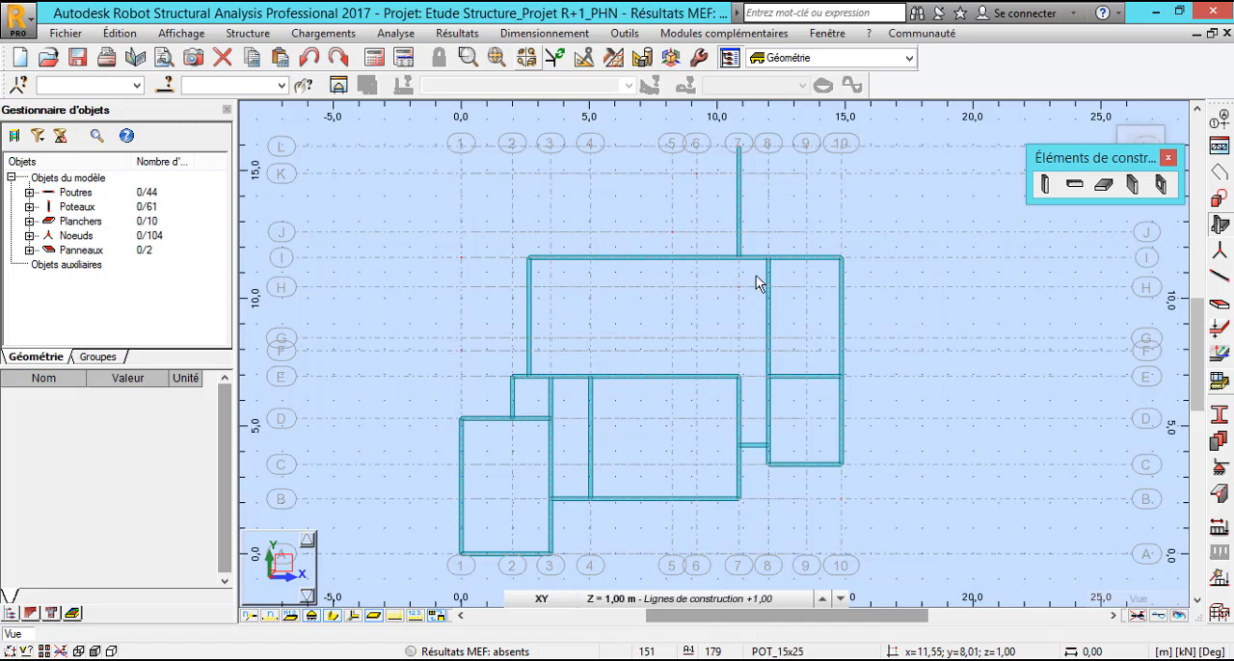
scroll(709, 255, "up", 3)
scroll(710, 255, "up", 2)
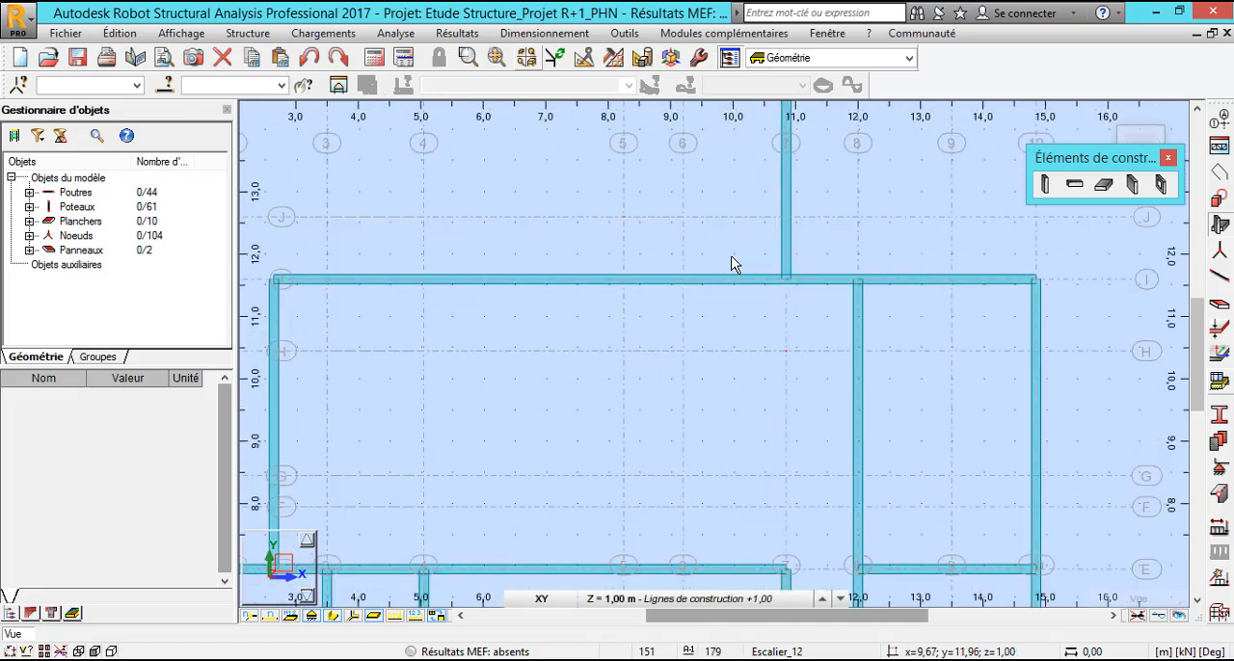
scroll(846, 237, "up", 1)
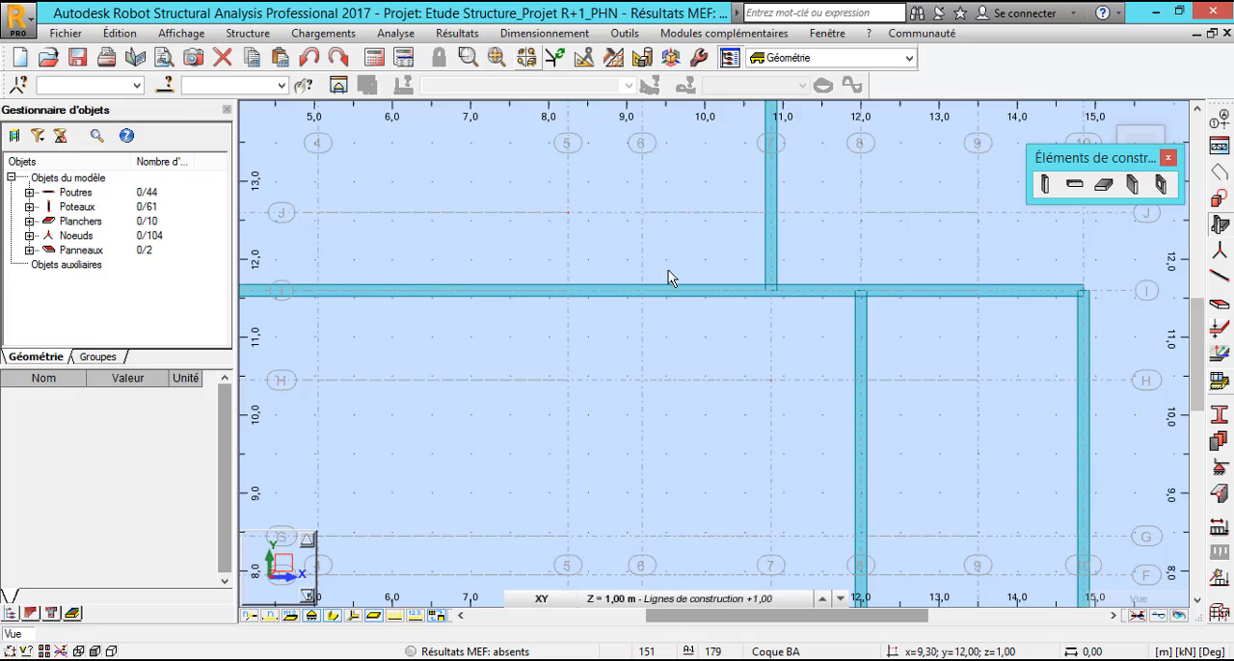
Close the construction elements toolbar, start a contour with the Polyligne - contour tool and hide the section sketches.
left_click(1168, 158)
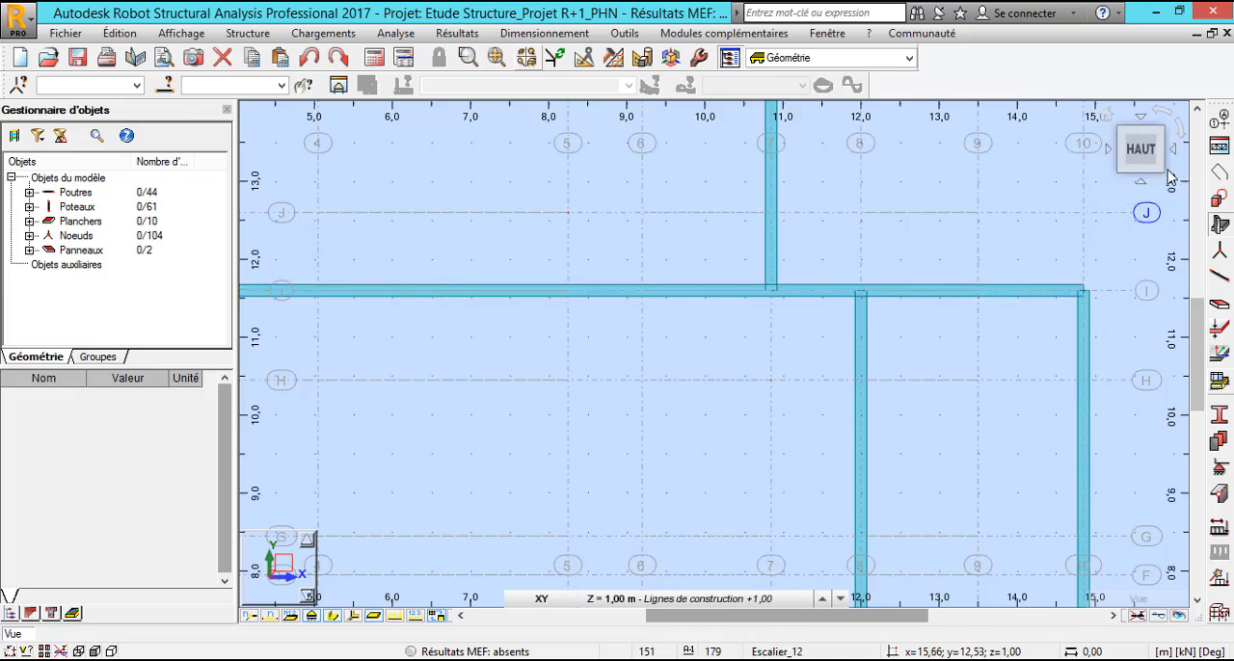
left_click(1220, 174)
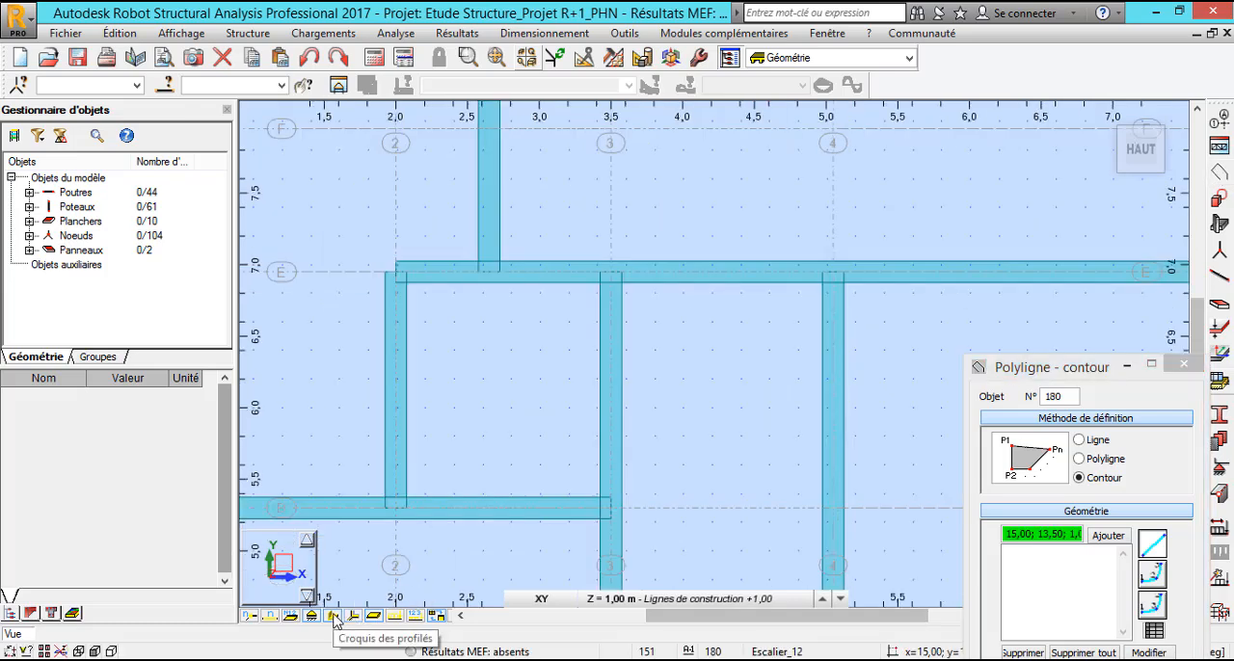
left_click(335, 618)
scroll(520, 306, "down", 3)
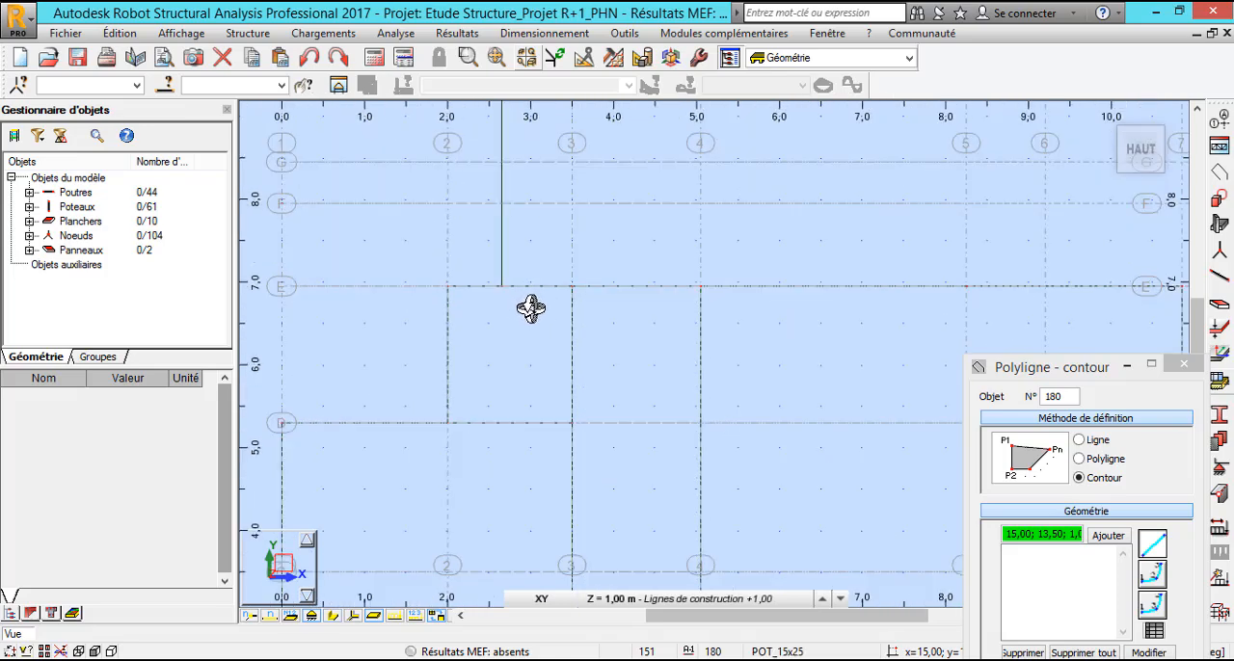
Draw the contour's first edge at level 1,00 m, from 8,25; 10,45 to 8,25; 11,60 along axis 5.
left_click(750, 598)
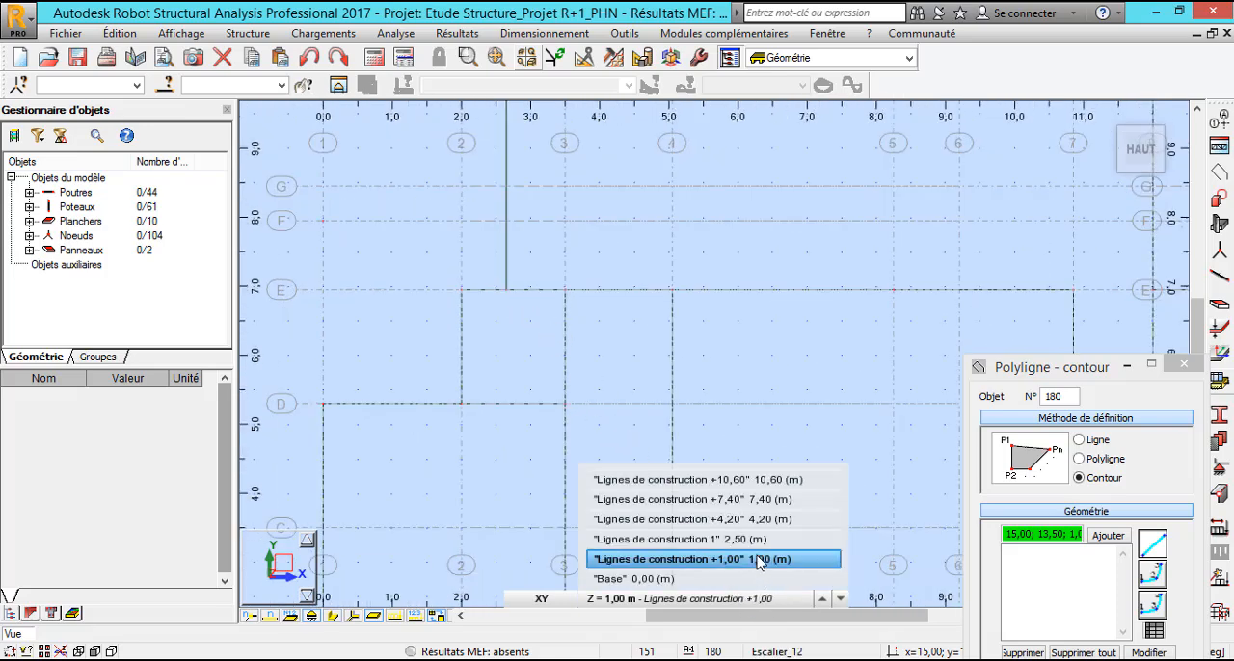
left_click(750, 558)
scroll(595, 368, "down", 2)
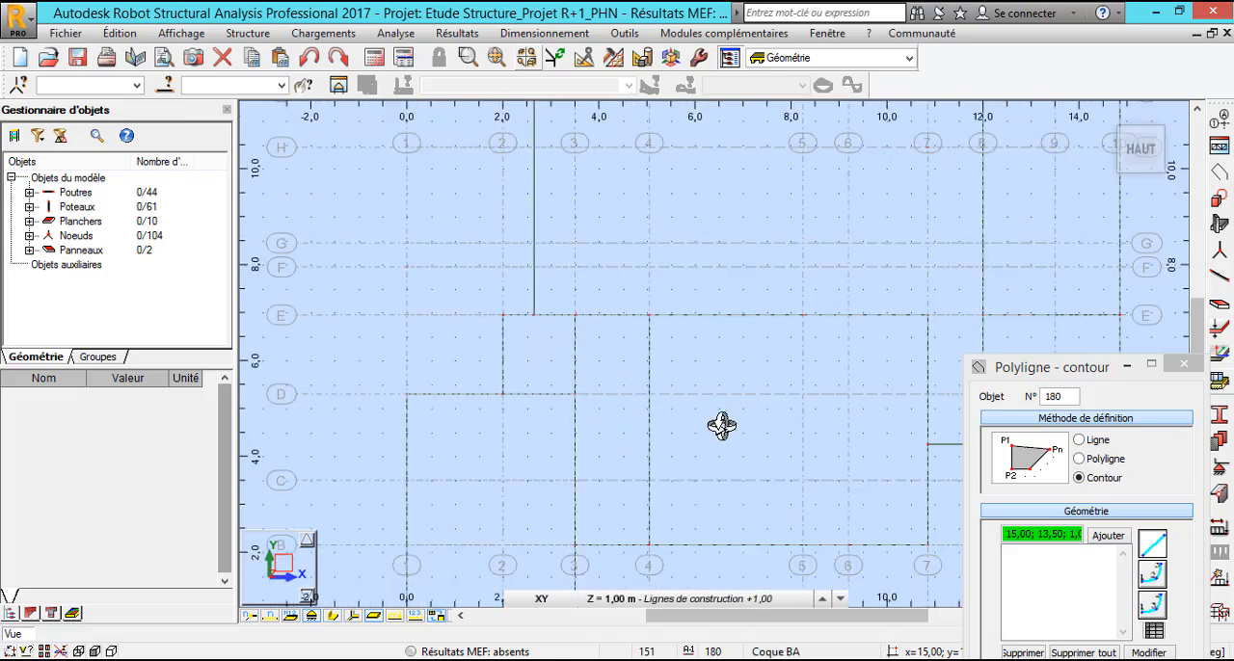
scroll(550, 426, "down", 2)
scroll(761, 171, "up", 4)
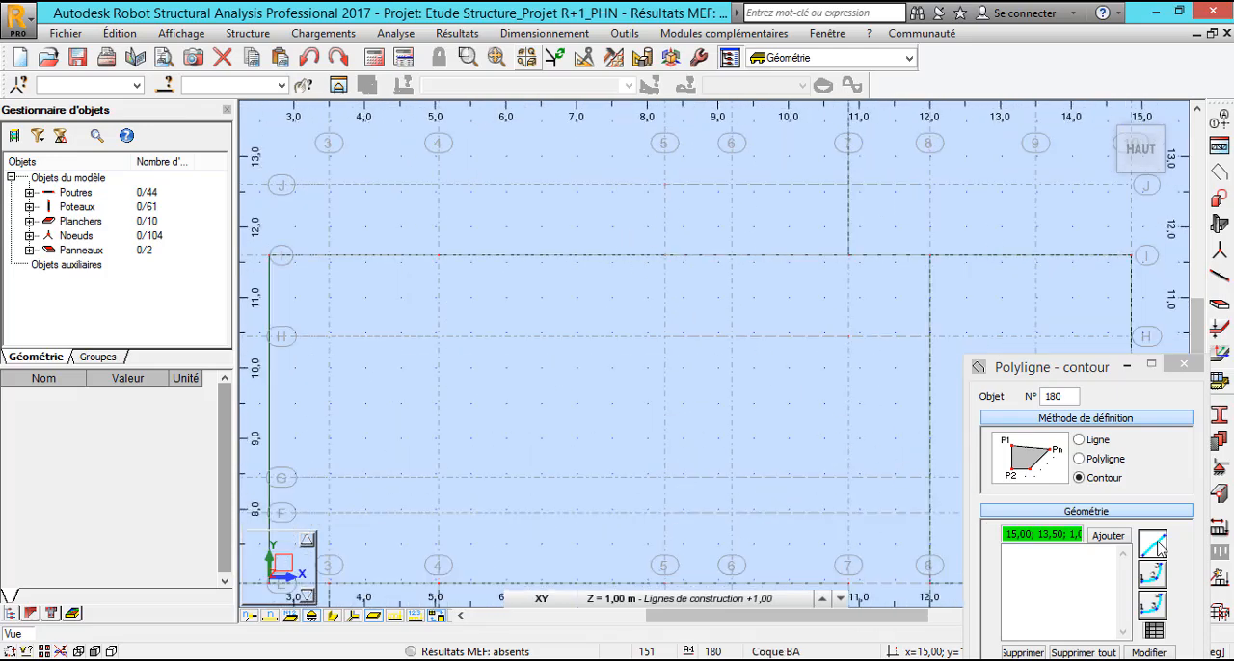
left_click(1160, 547)
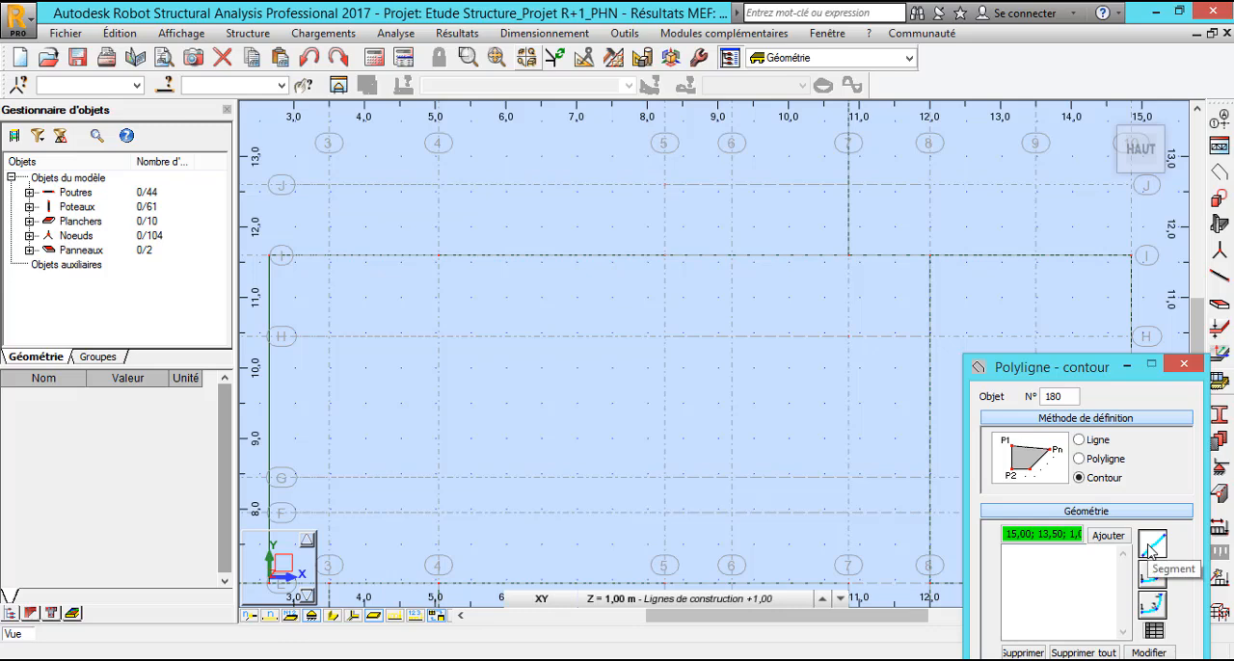
left_click(664, 337)
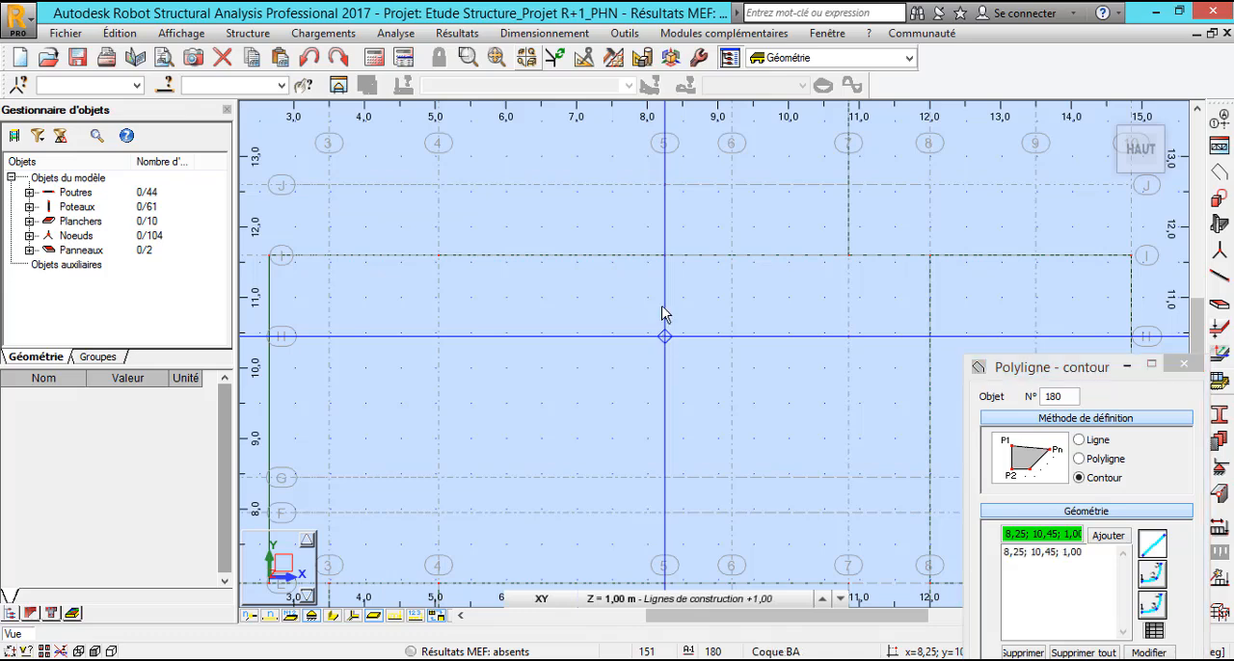
left_click(664, 256)
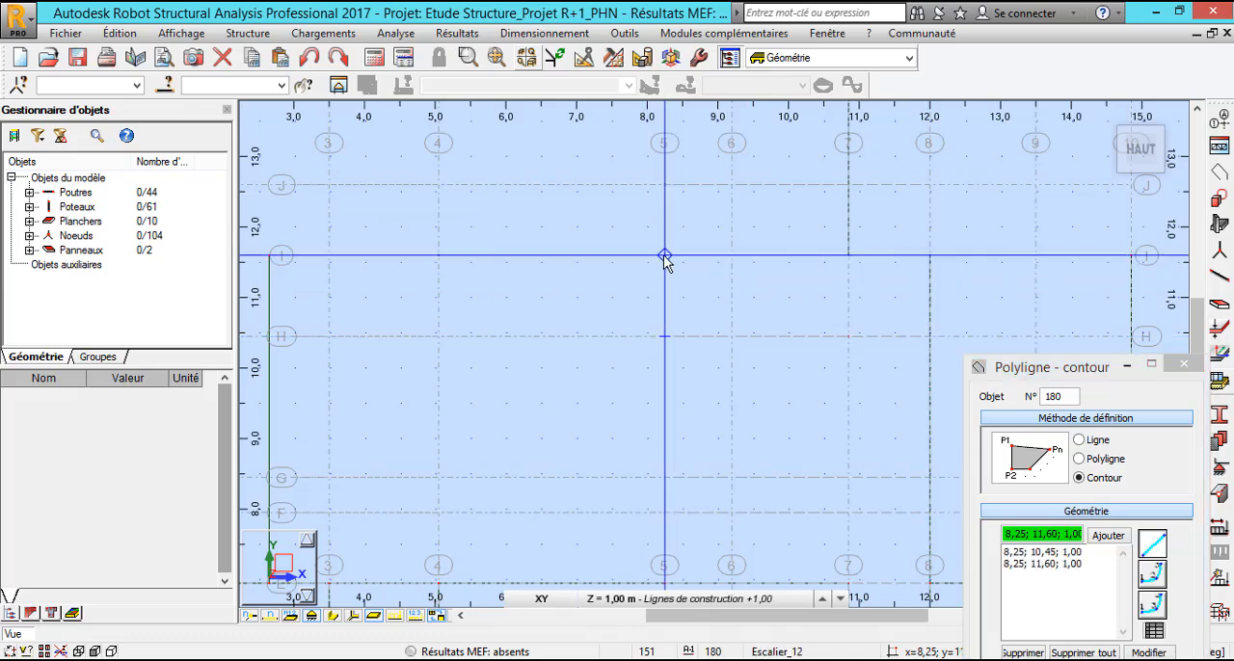
Add contour points 10,85; 11,60 and 10,85; 10,45 at level 2,50 m, and close the contour at its start point at level 1,00 m.
left_click(764, 600)
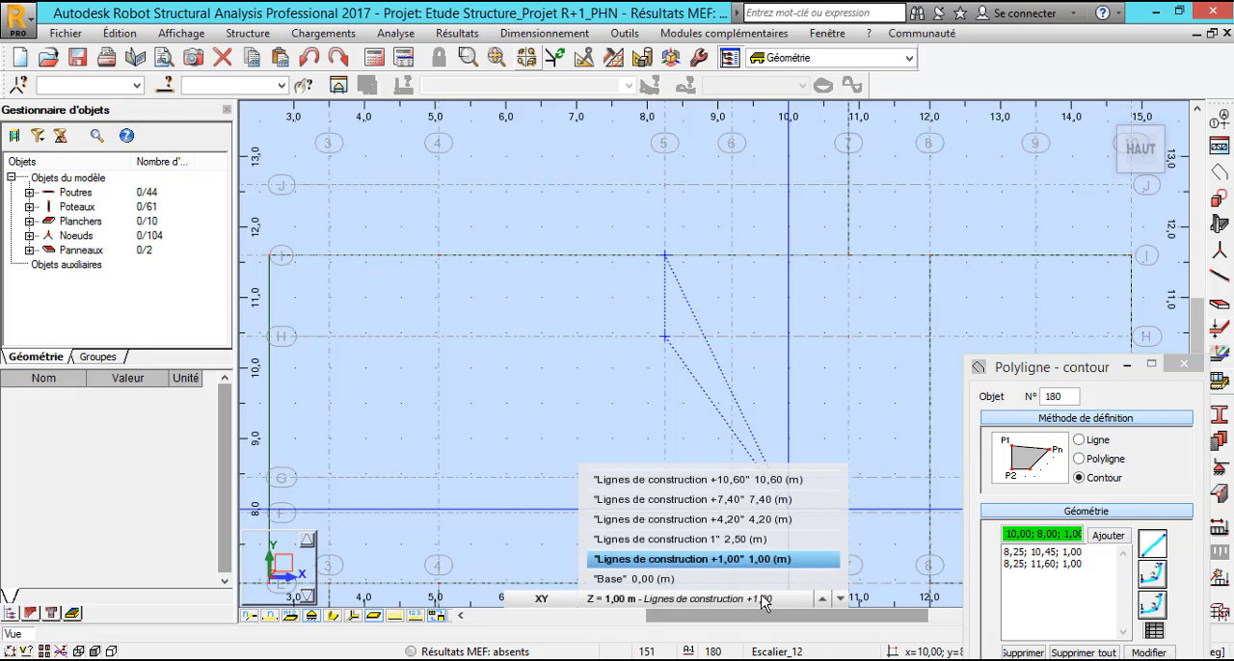
left_click(756, 542)
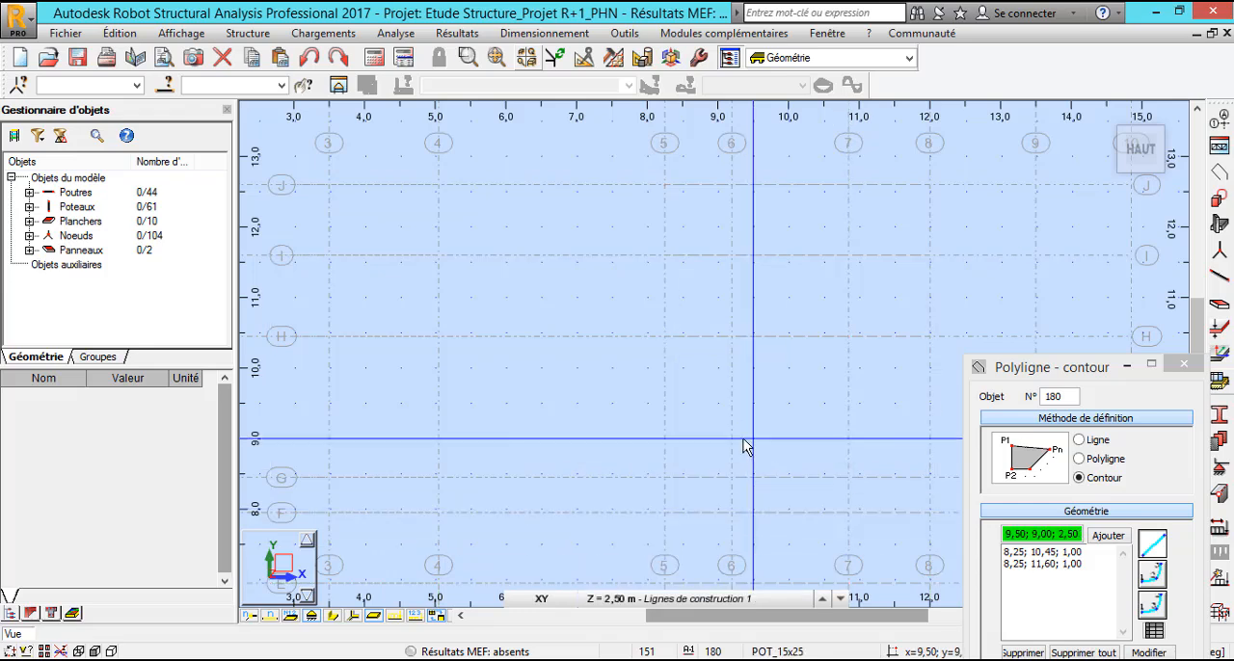
left_click(848, 255)
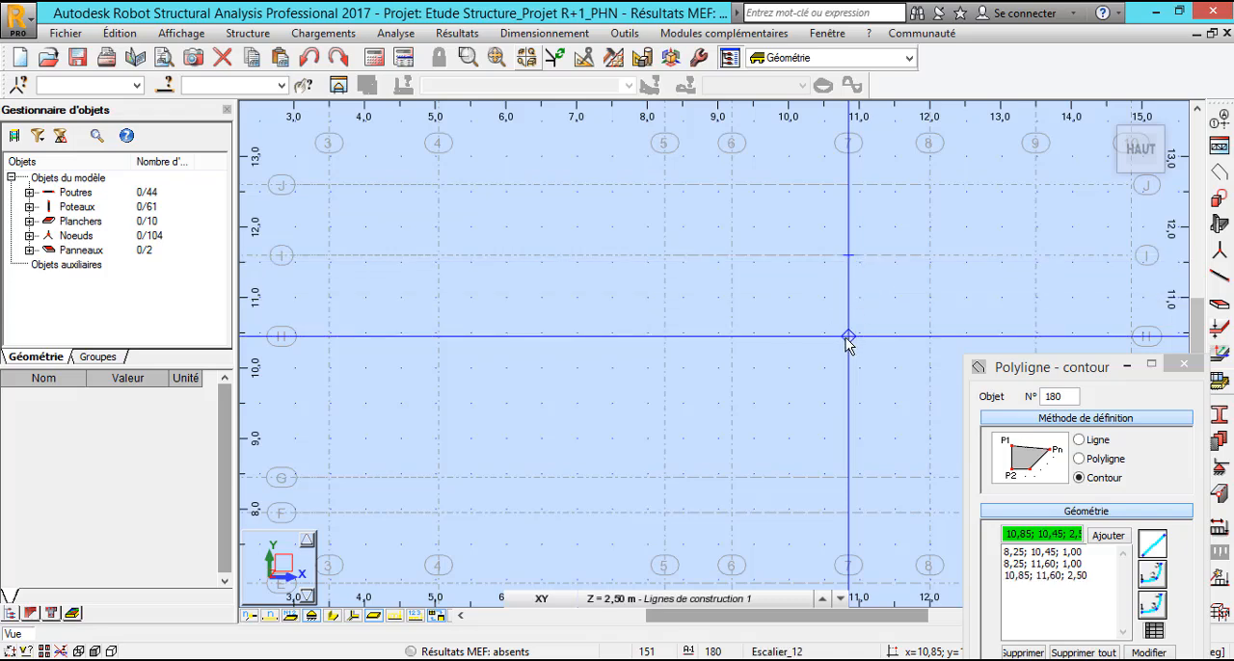
left_click(849, 336)
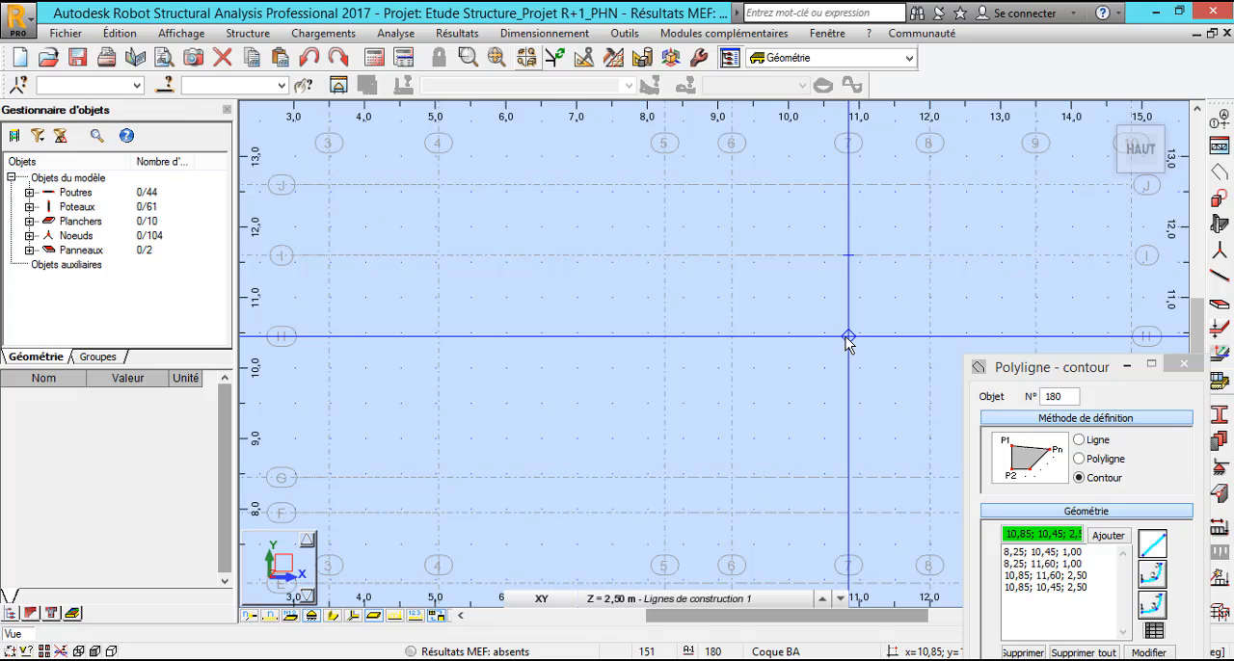
left_click(783, 599)
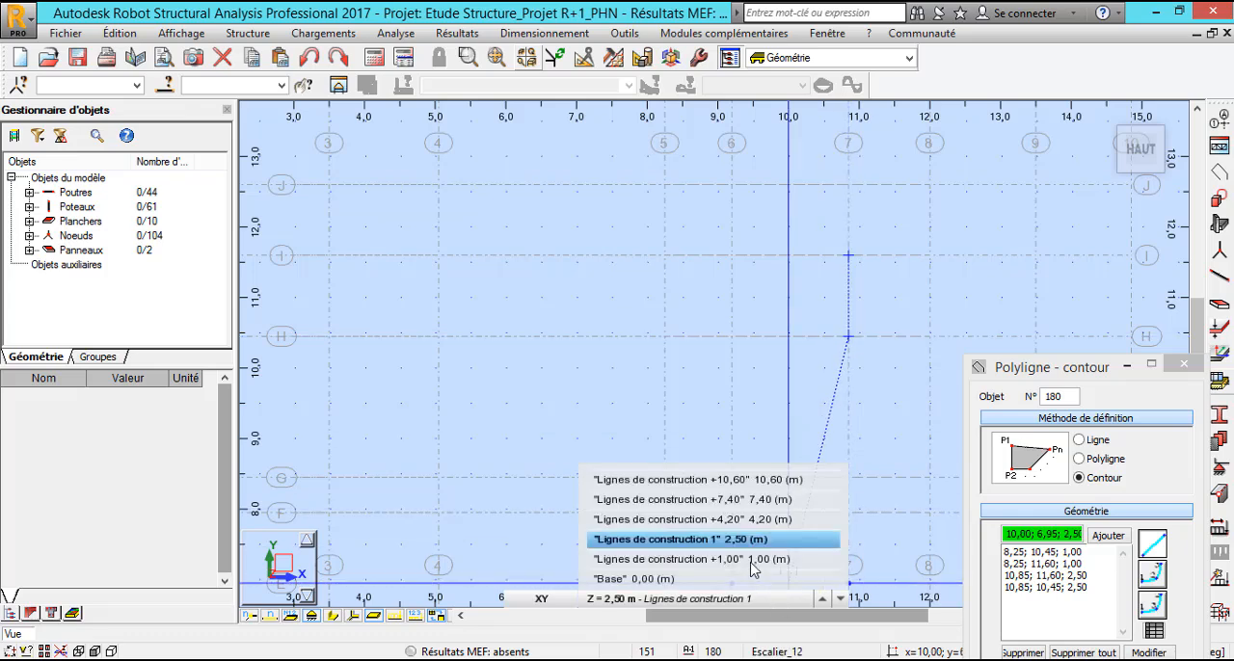
left_click(749, 561)
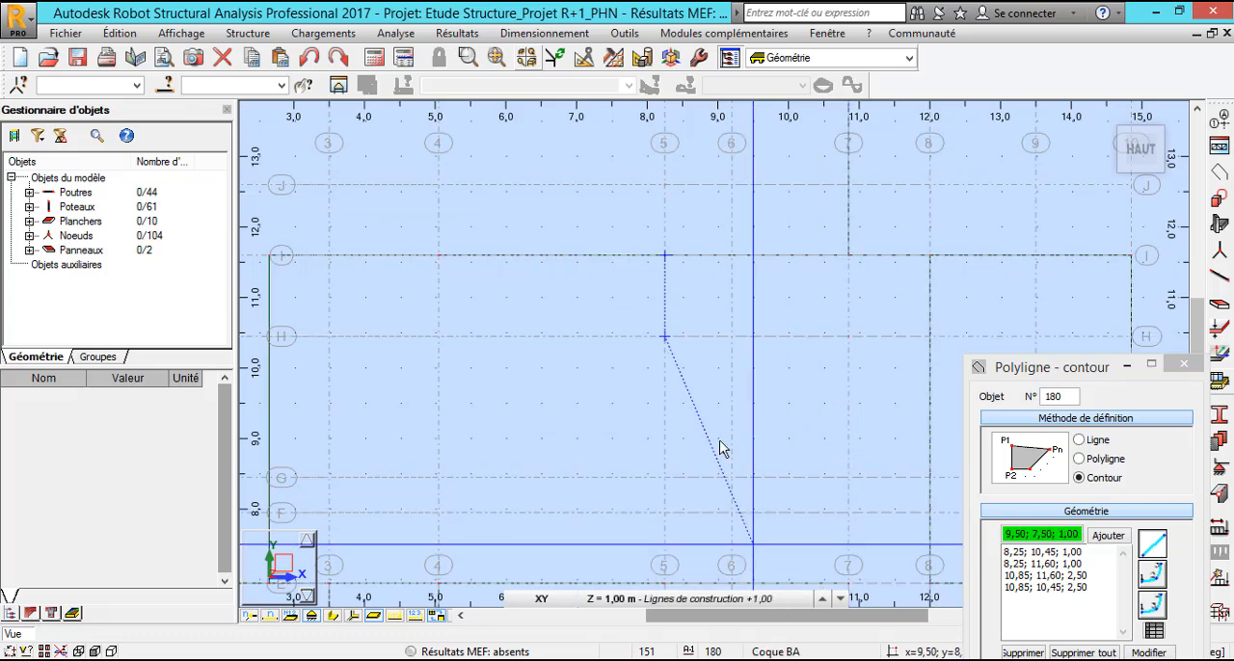
left_click(664, 338)
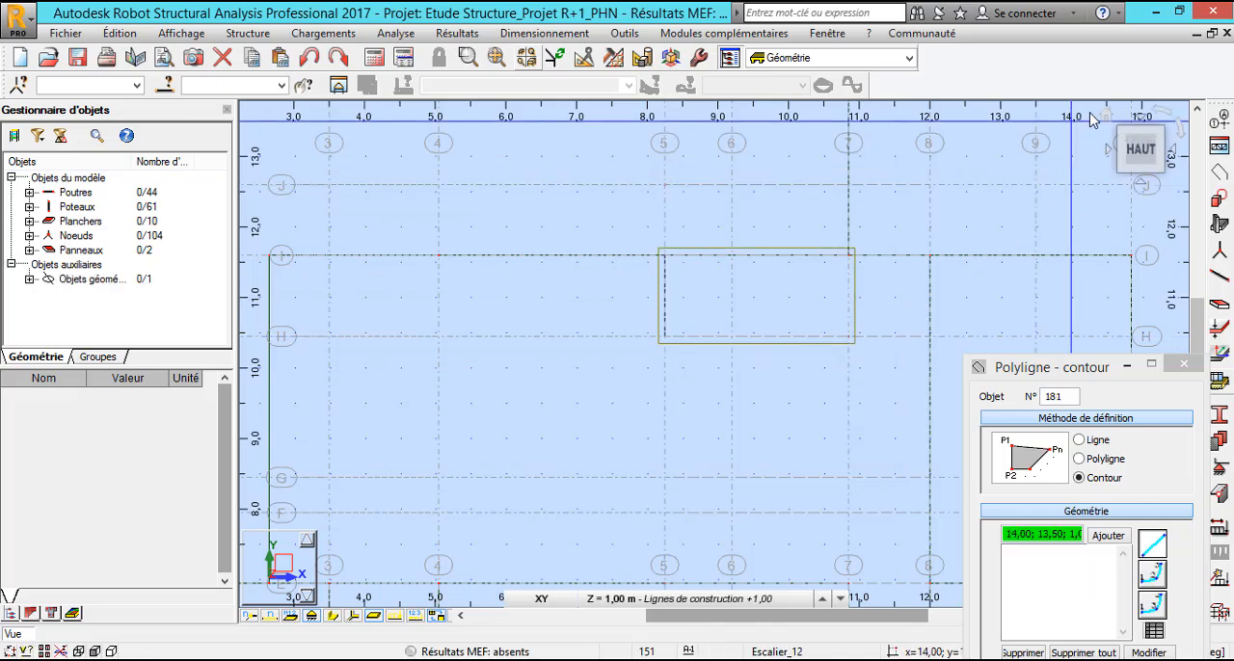
Examine the inclined stair flight contour in the 3D view from several angles.
left_click(1106, 117)
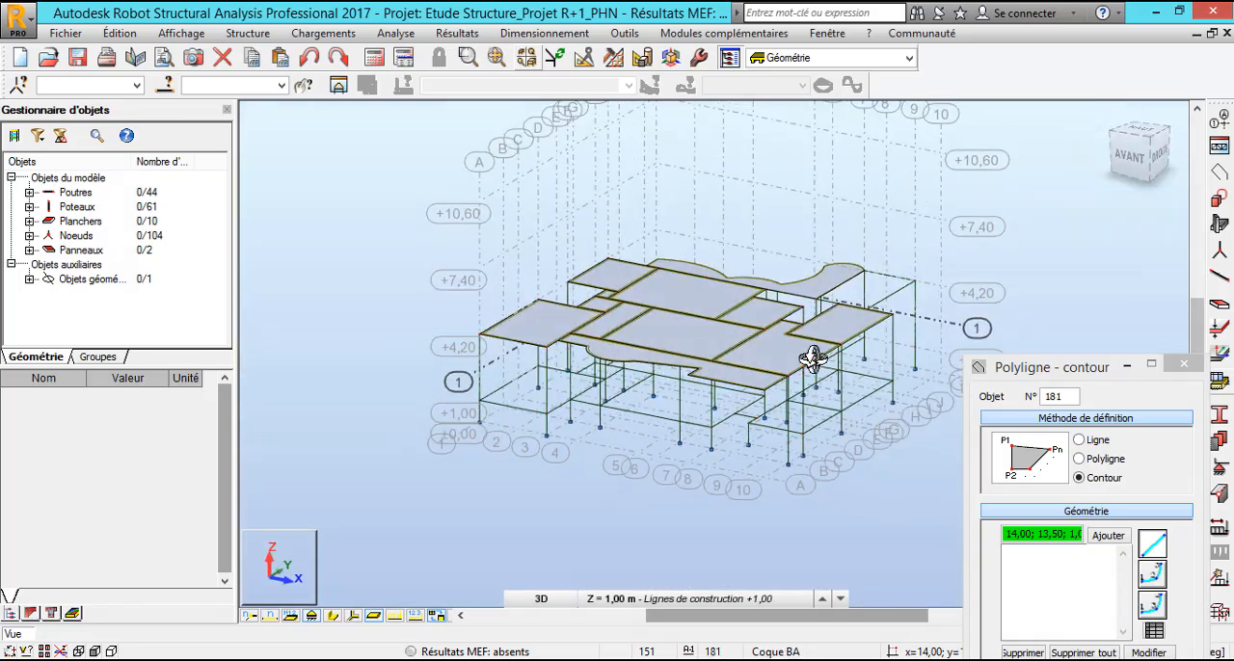
middle_click_drag(807, 353, 567, 372, "shift")
scroll(606, 370, "up", 7)
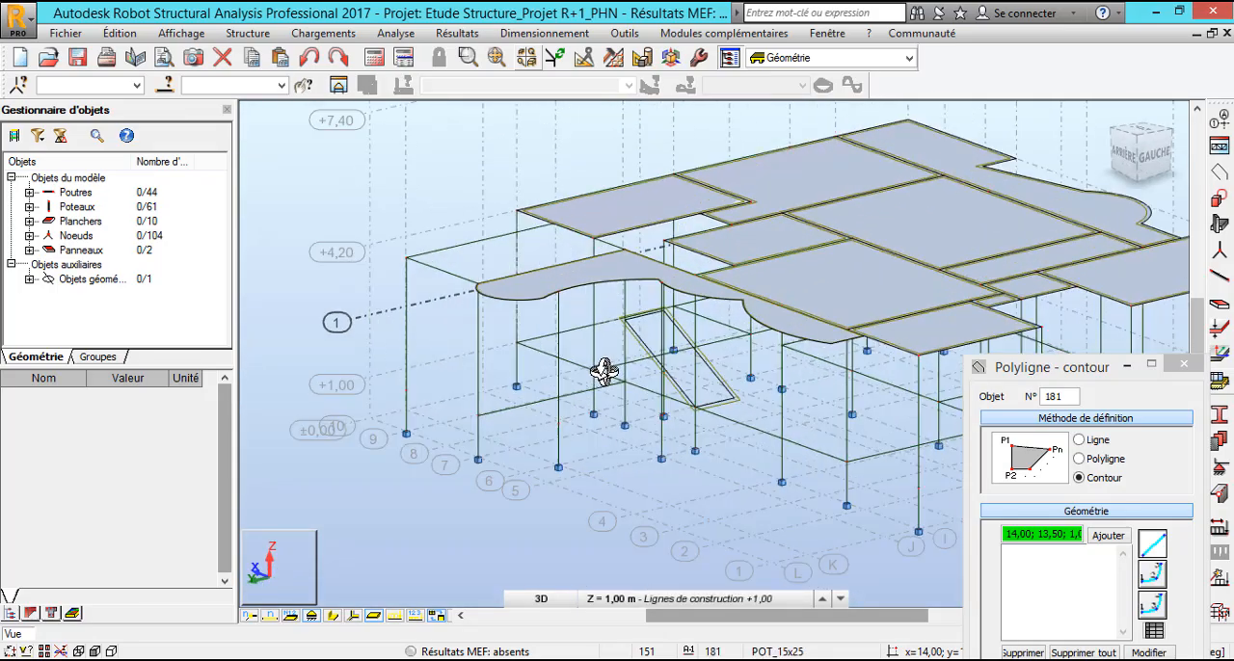
scroll(788, 422, "up", 5)
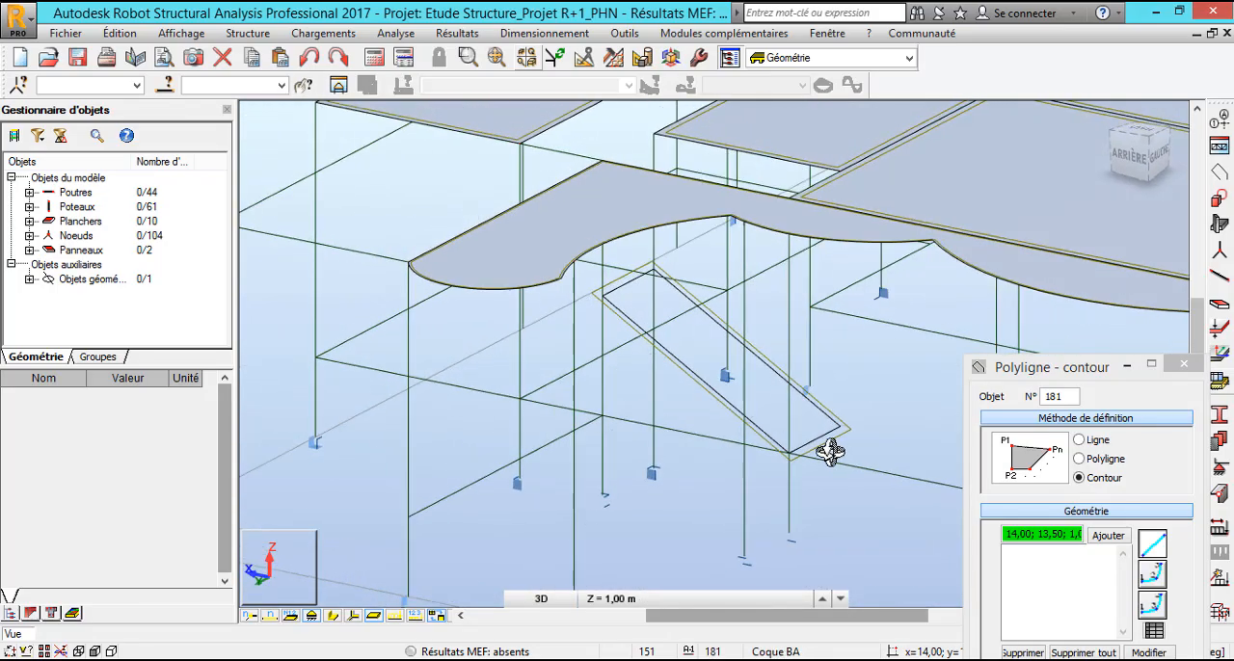
scroll(849, 421, "down", 5)
middle_click_drag(847, 422, 794, 408, "shift")
scroll(861, 402, "up", 3)
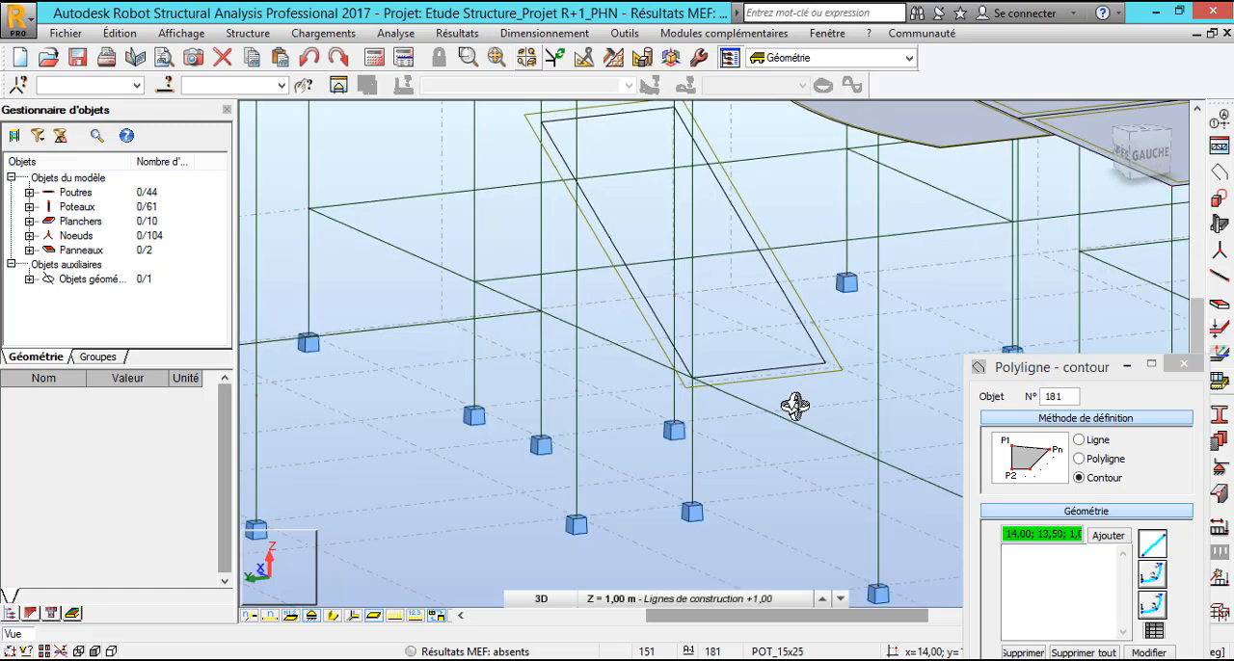
In the XY plan at level 2,50 m, draw a closed landing contour through 10,85; 11,60, 12,00; 11,60, 12,00; 10,45 and 10,85; 10,45.
left_click(546, 598)
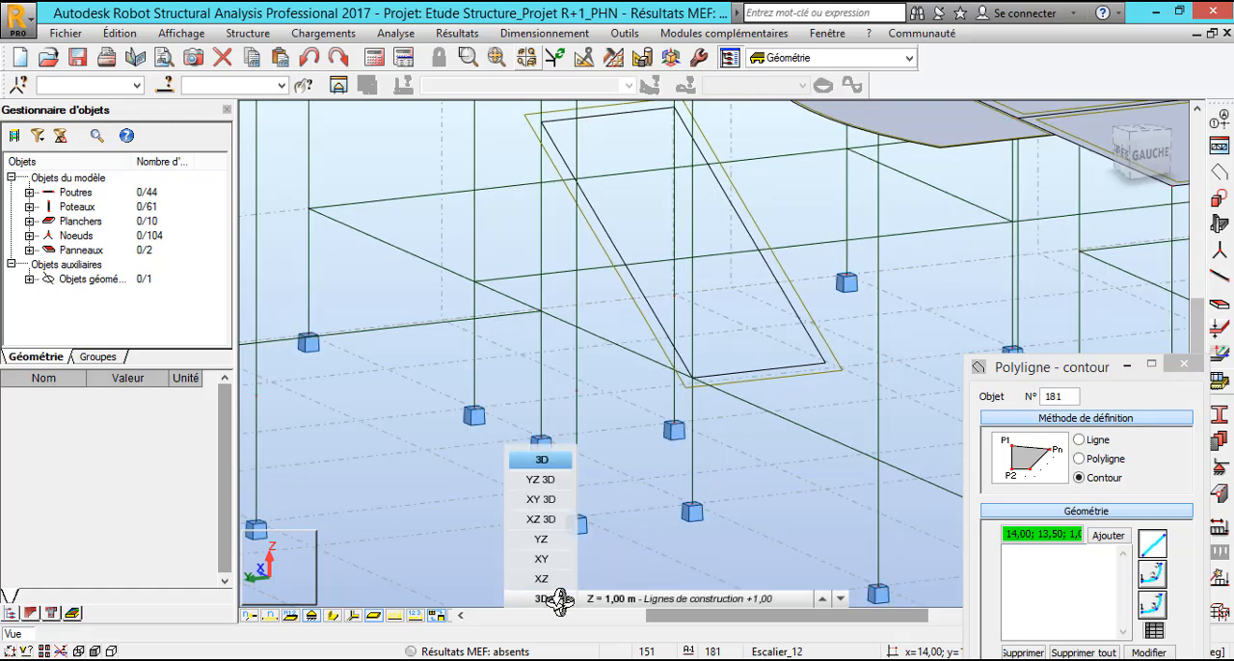
left_click(543, 559)
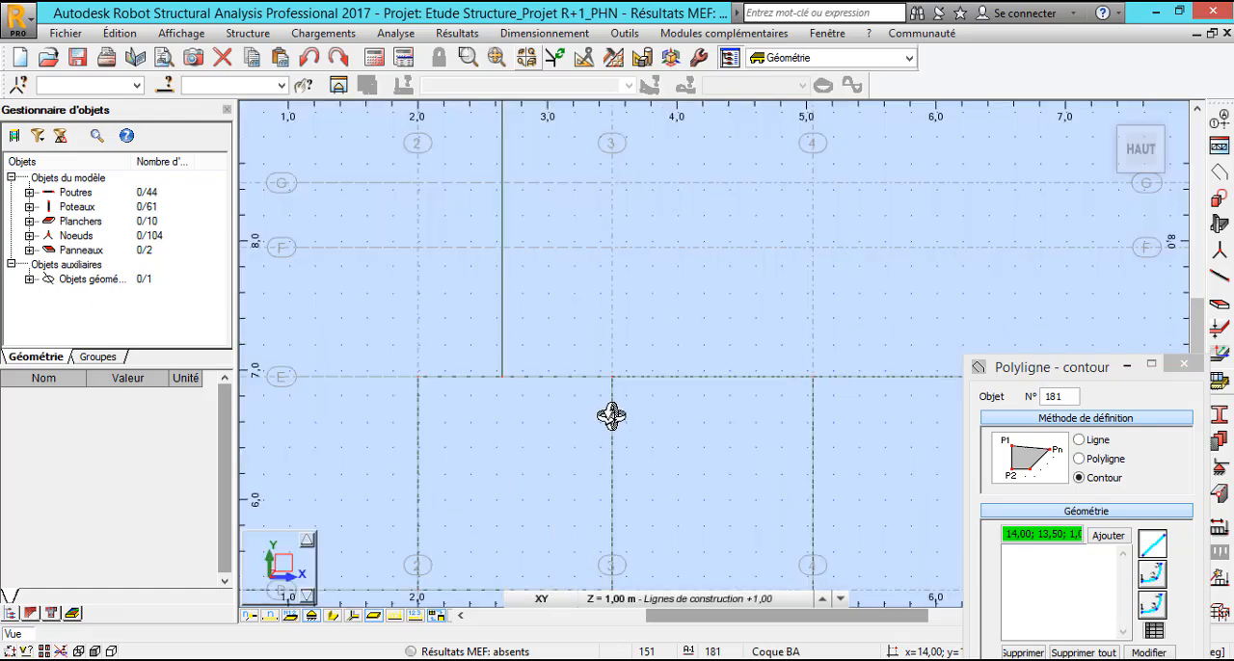
scroll(610, 415, "down", 3)
scroll(636, 395, "up", 1)
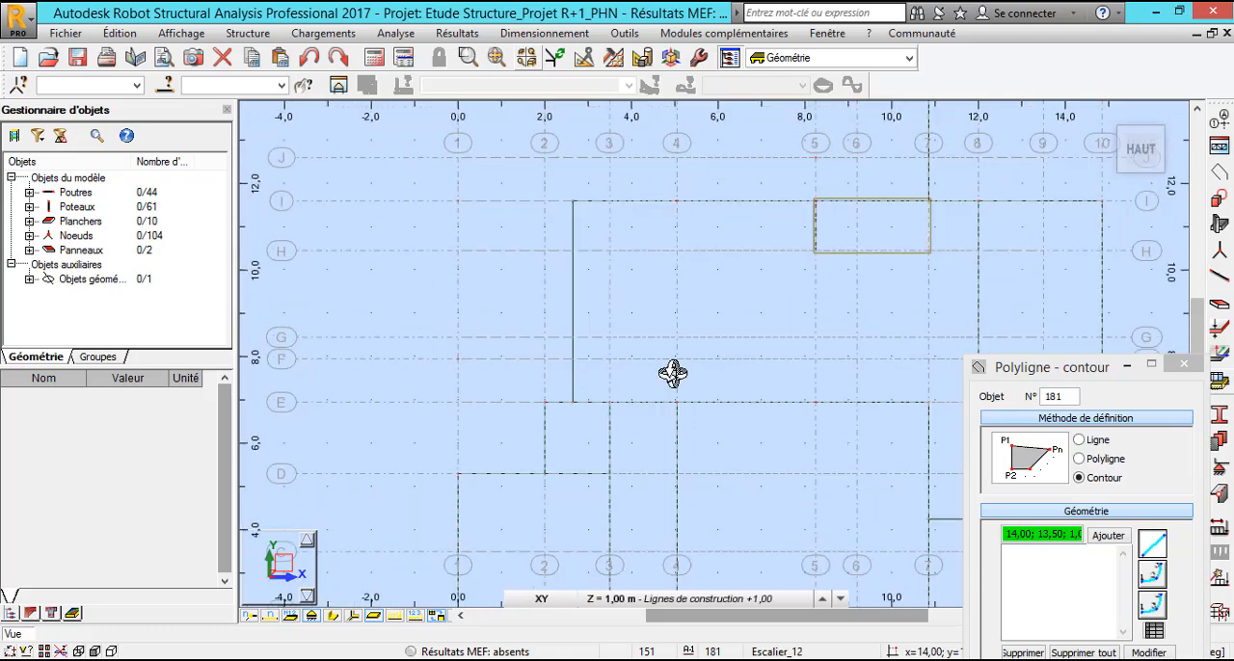
scroll(991, 207, "up", 3)
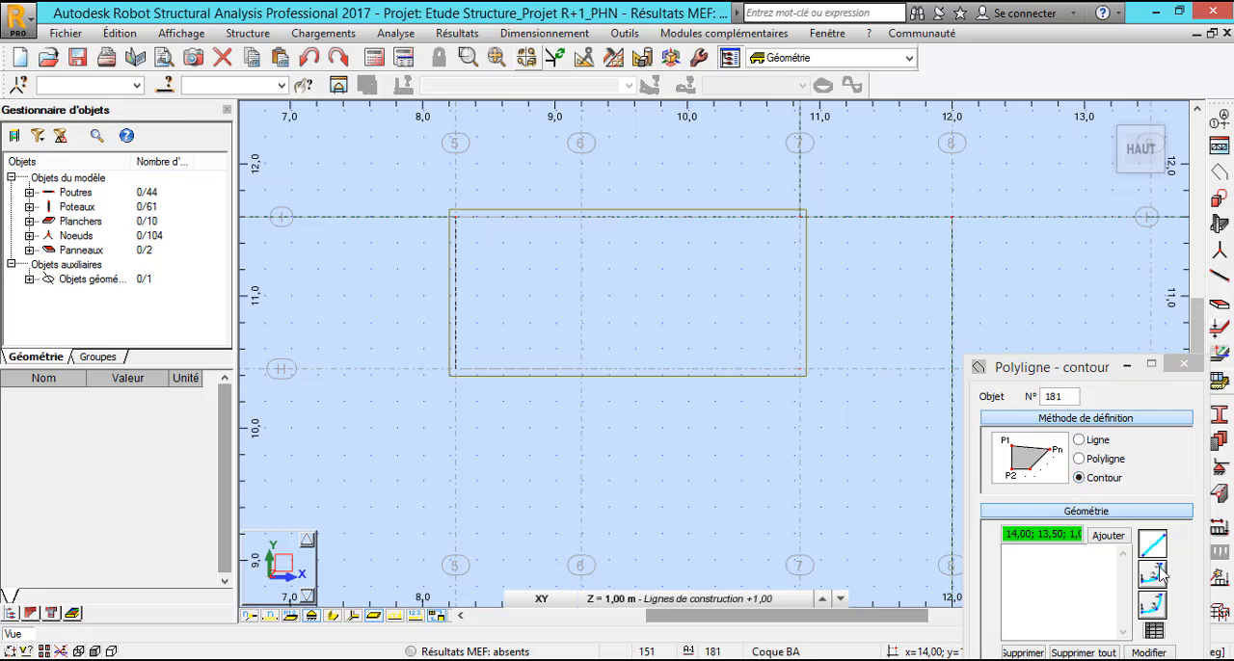
left_click(777, 600)
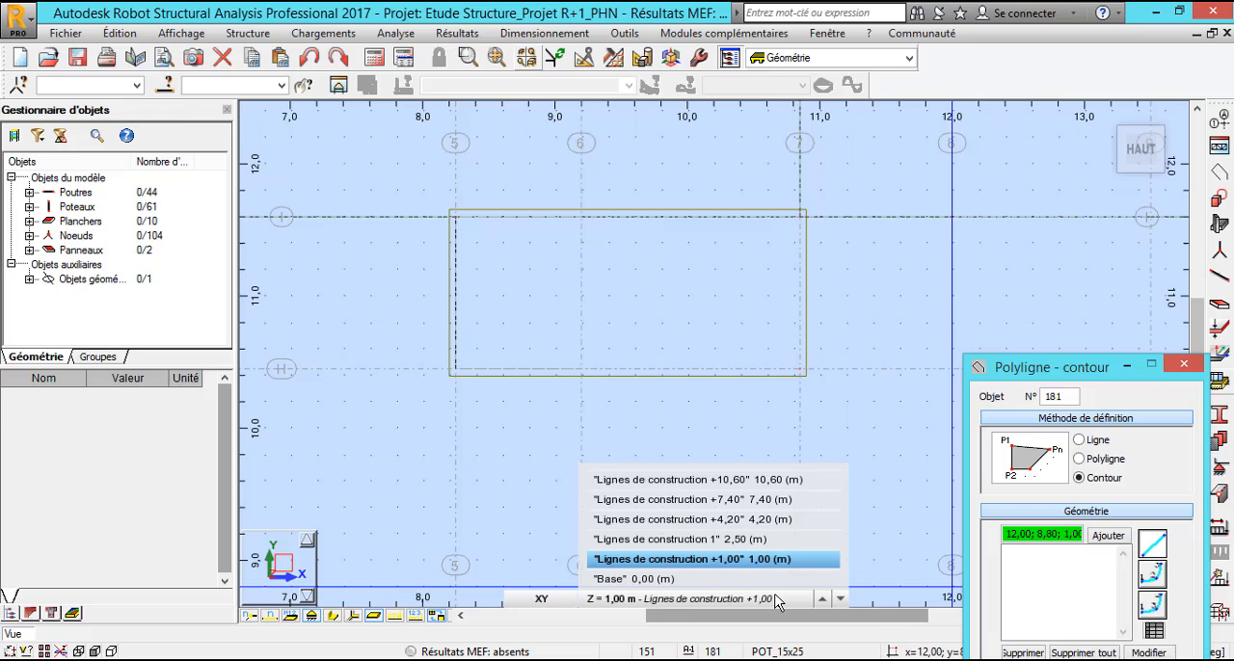
left_click(763, 540)
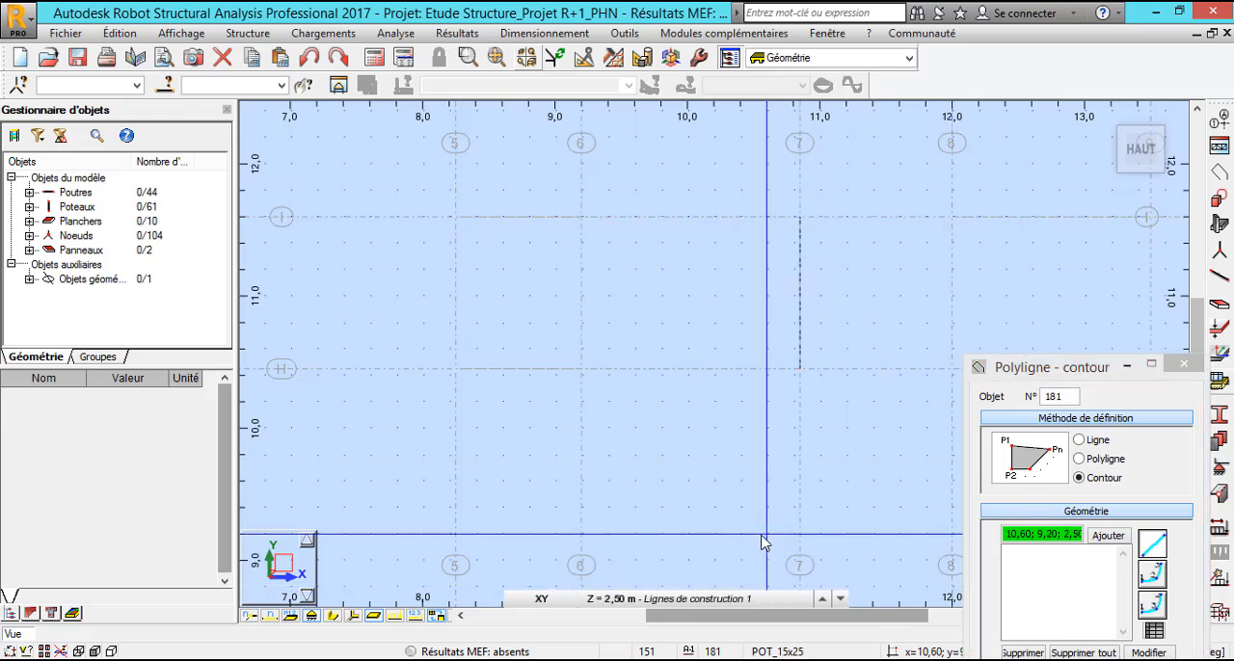
left_click(800, 217)
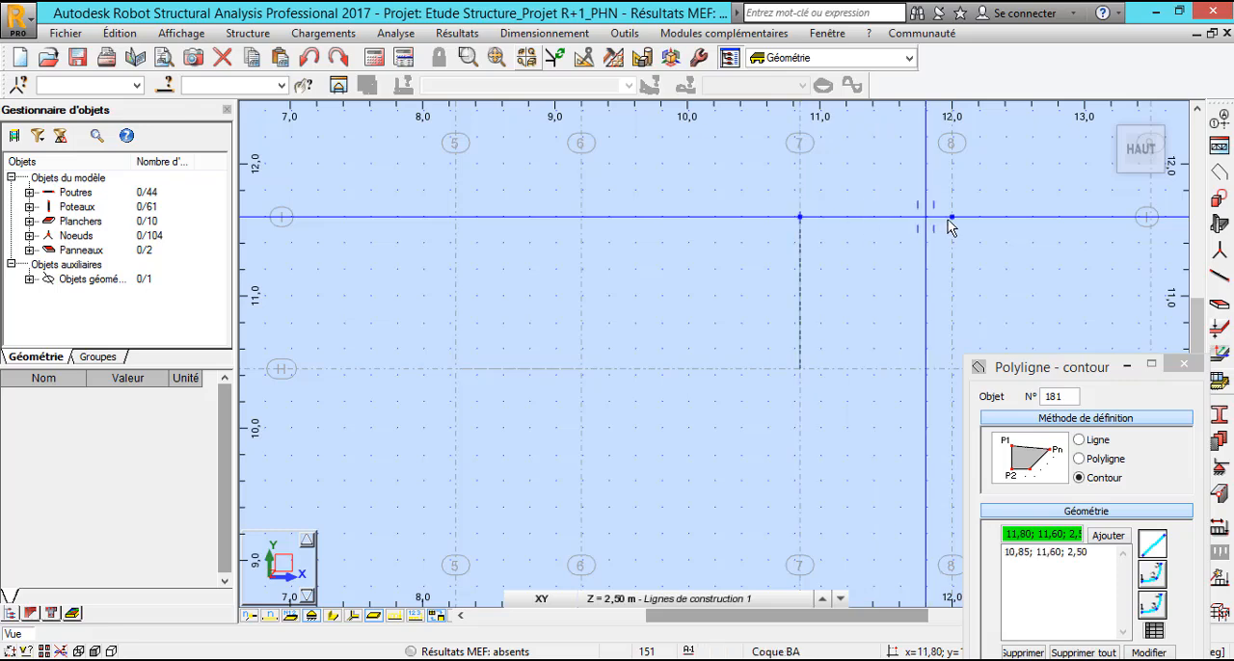
left_click(957, 309)
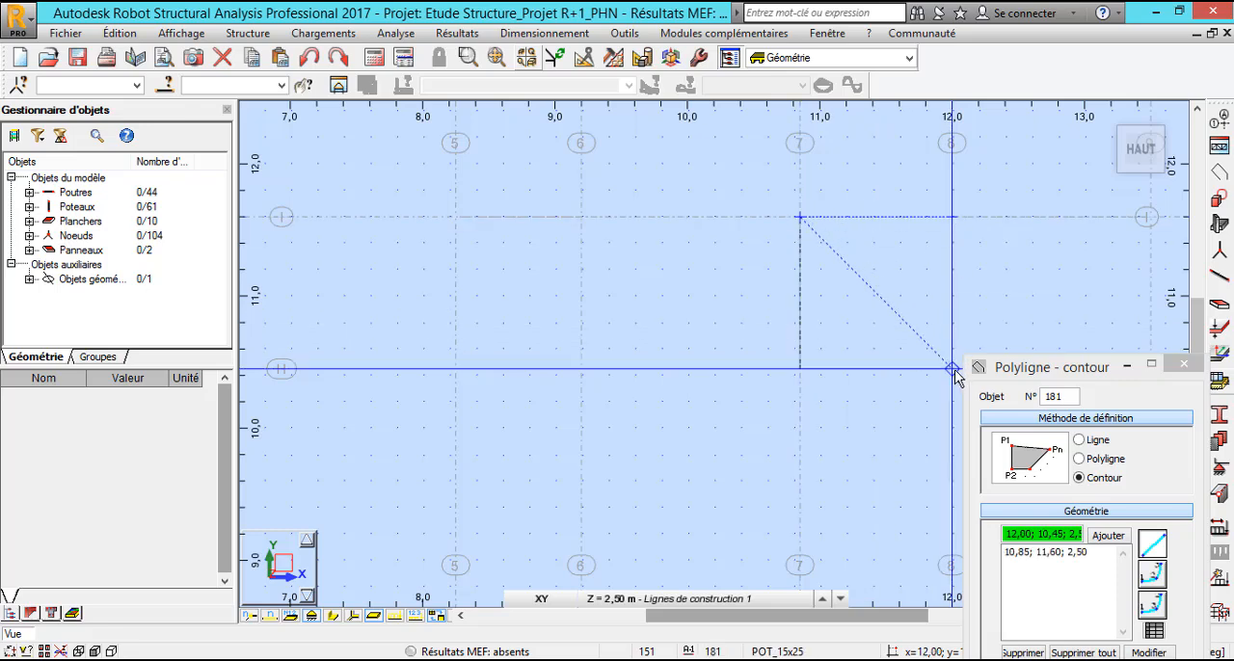
left_click(868, 381)
left_click(801, 374)
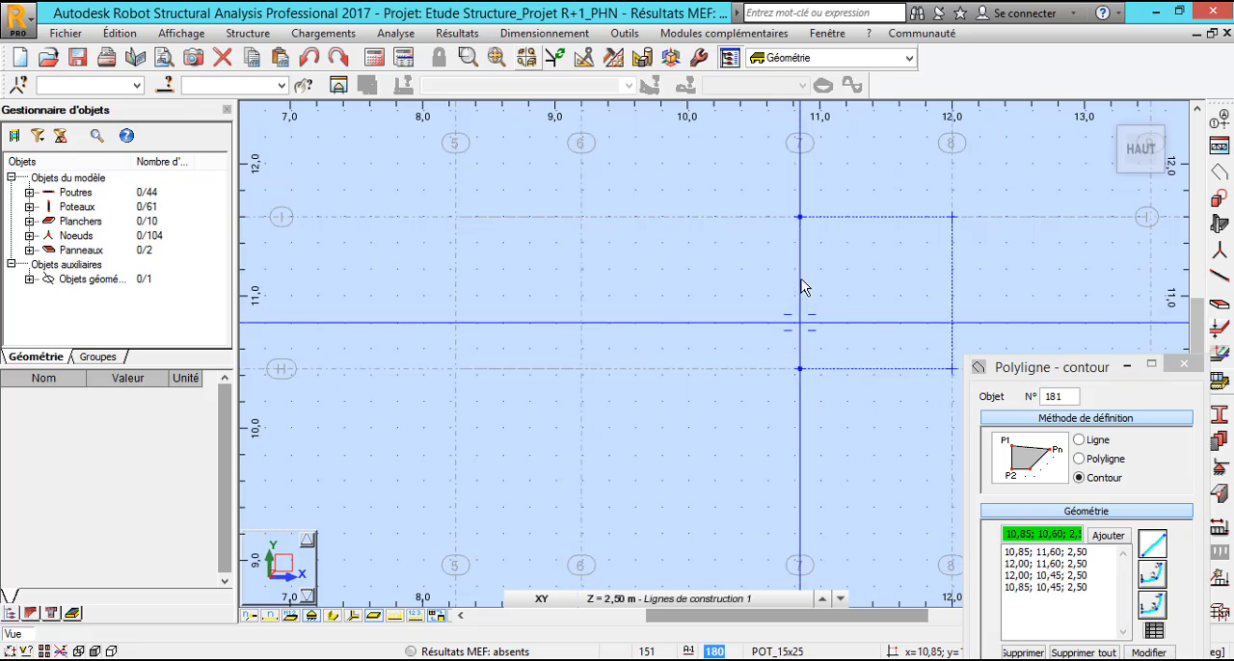
left_click(798, 220)
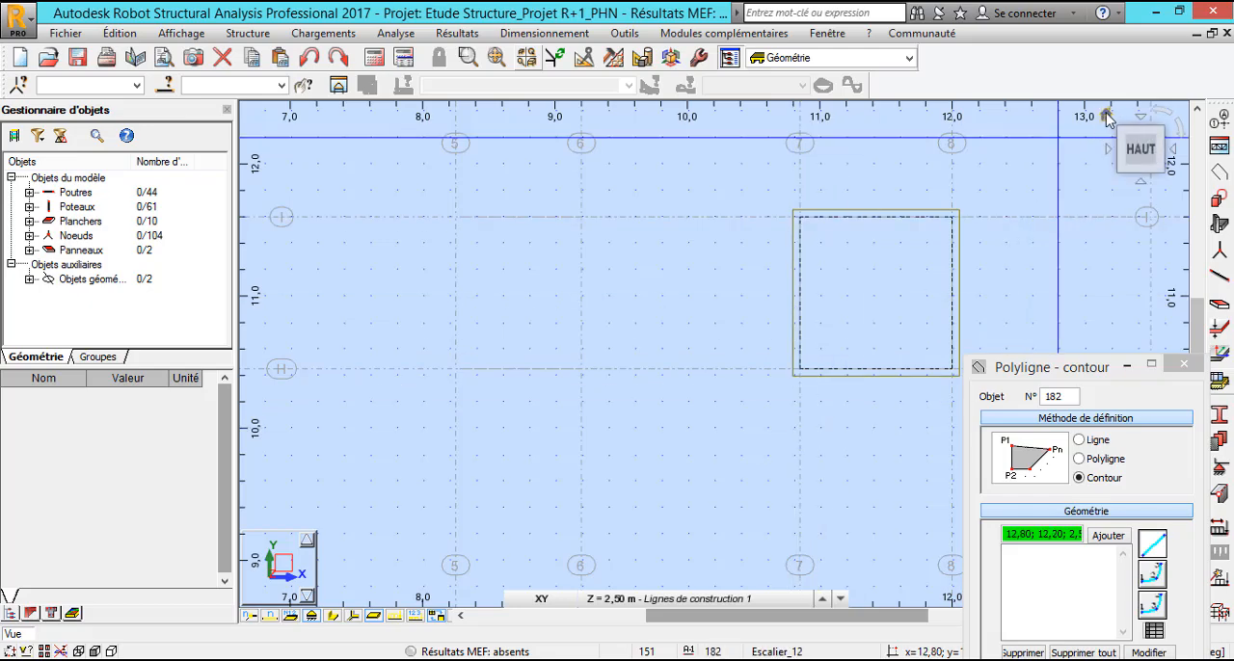
Examine the landing contour and its junction with the lower stair flight in the 3D view.
left_click_drag(1107, 117, 849, 376)
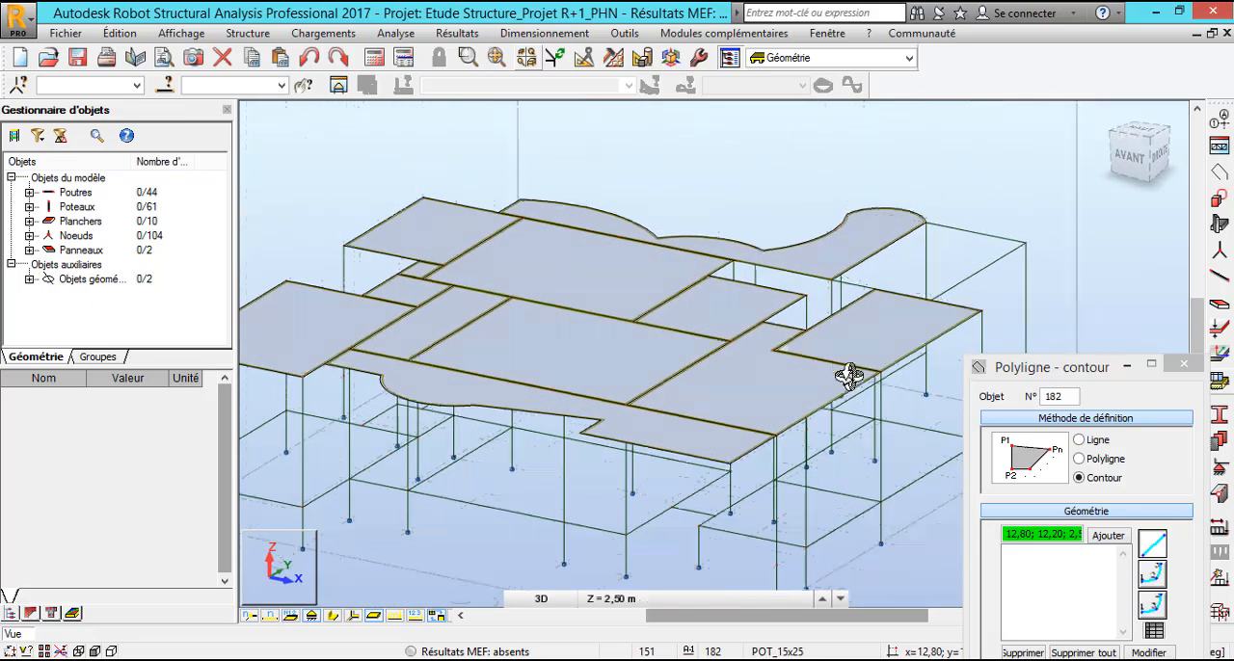
middle_click_drag(848, 376, 664, 405, "shift")
scroll(487, 333, "up", 5)
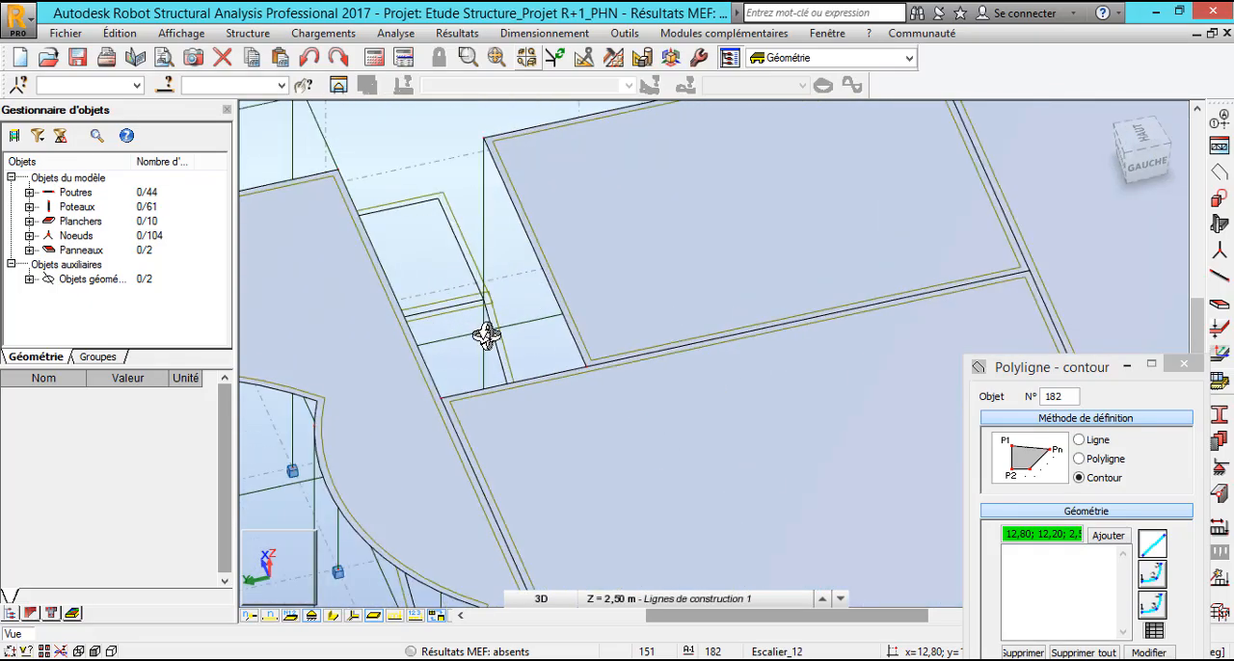
scroll(475, 340, "up", 8)
scroll(516, 349, "down", 1)
scroll(652, 331, "down", 4)
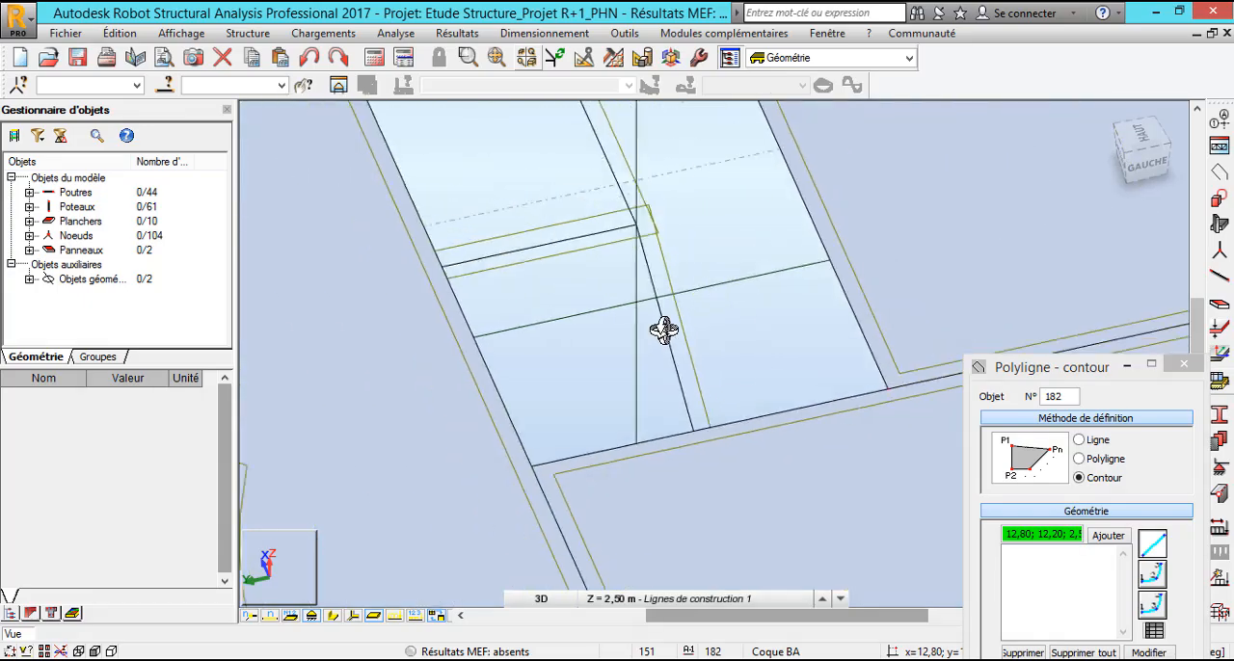
scroll(665, 330, "down", 10)
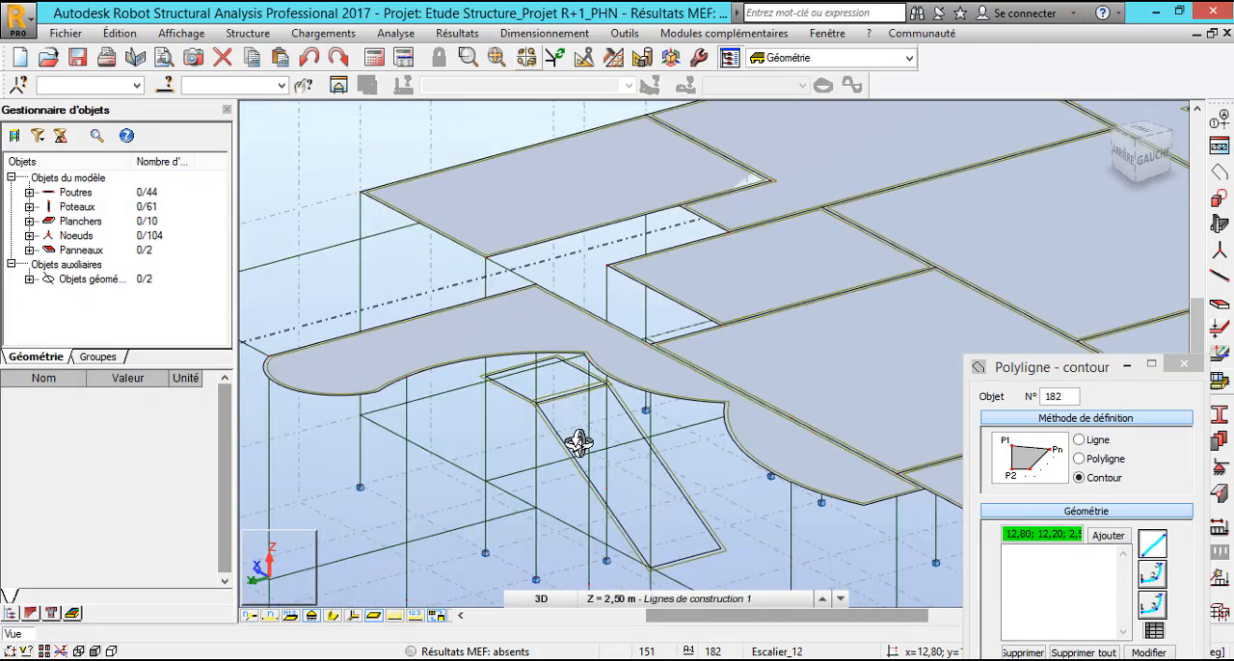
middle_click_drag(579, 443, 657, 532, "shift")
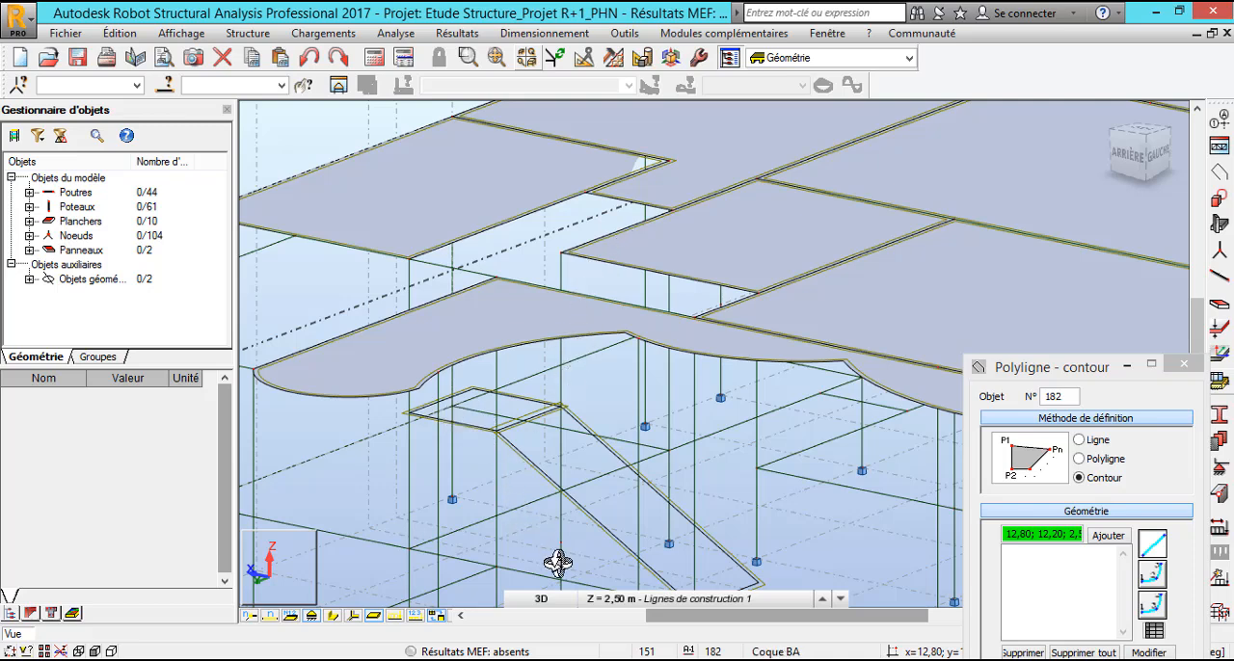
In the XY plan at level 2,50 m, draw a new contour's first edge from 10,85; 10,45 to 12,00; 10,45.
left_click(543, 599)
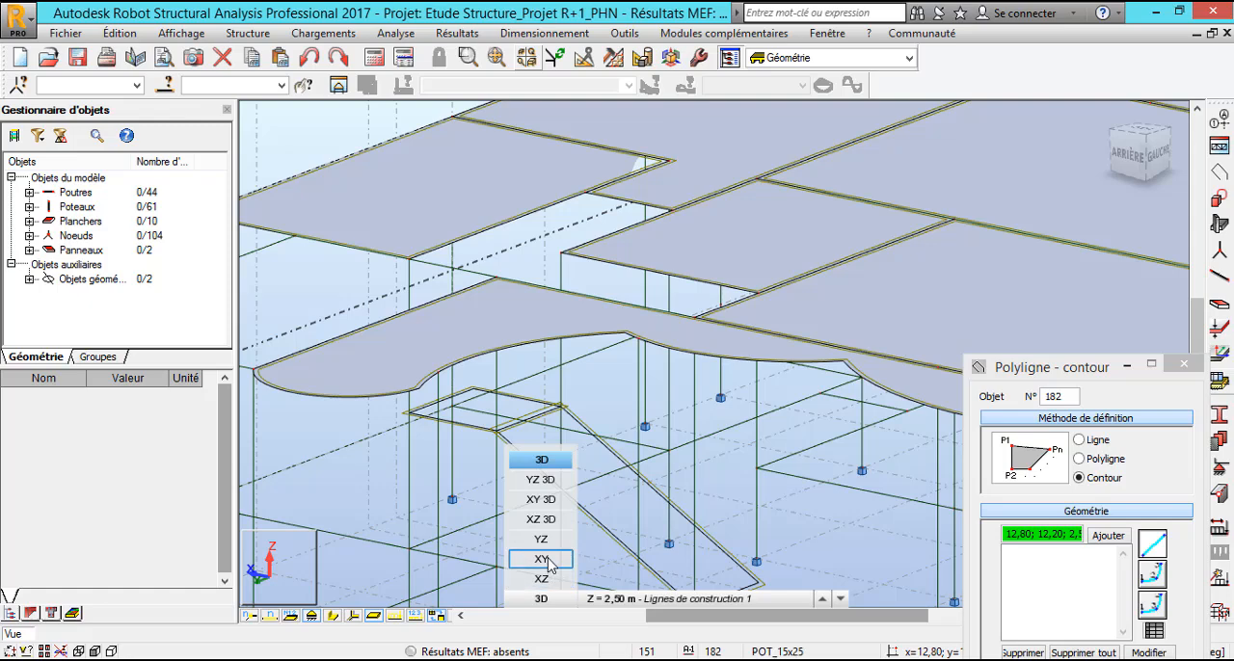
left_click(543, 559)
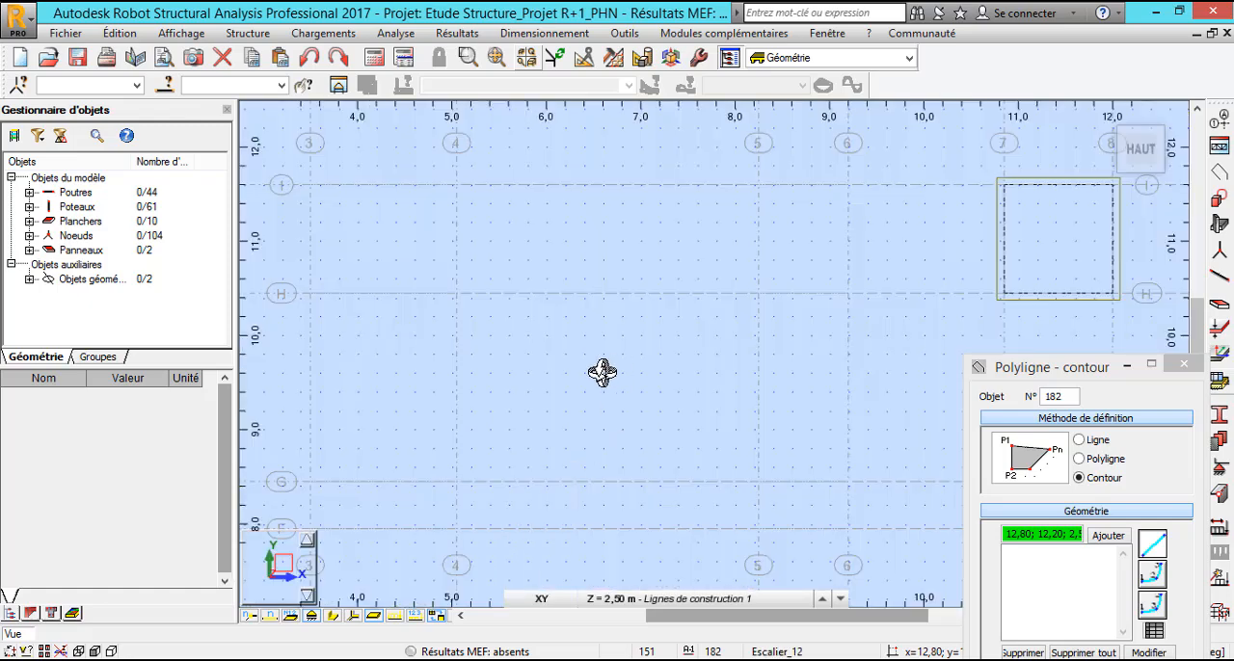
scroll(677, 298, "down", 2)
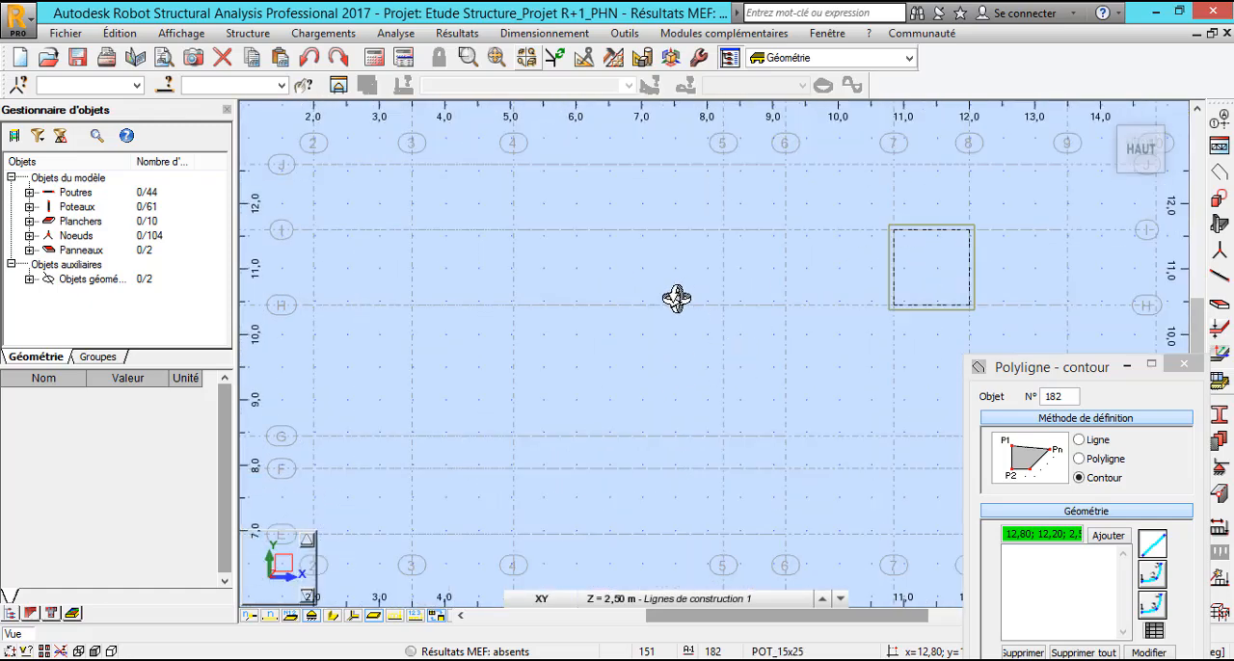
scroll(972, 289, "up", 3)
scroll(735, 278, "down", 2)
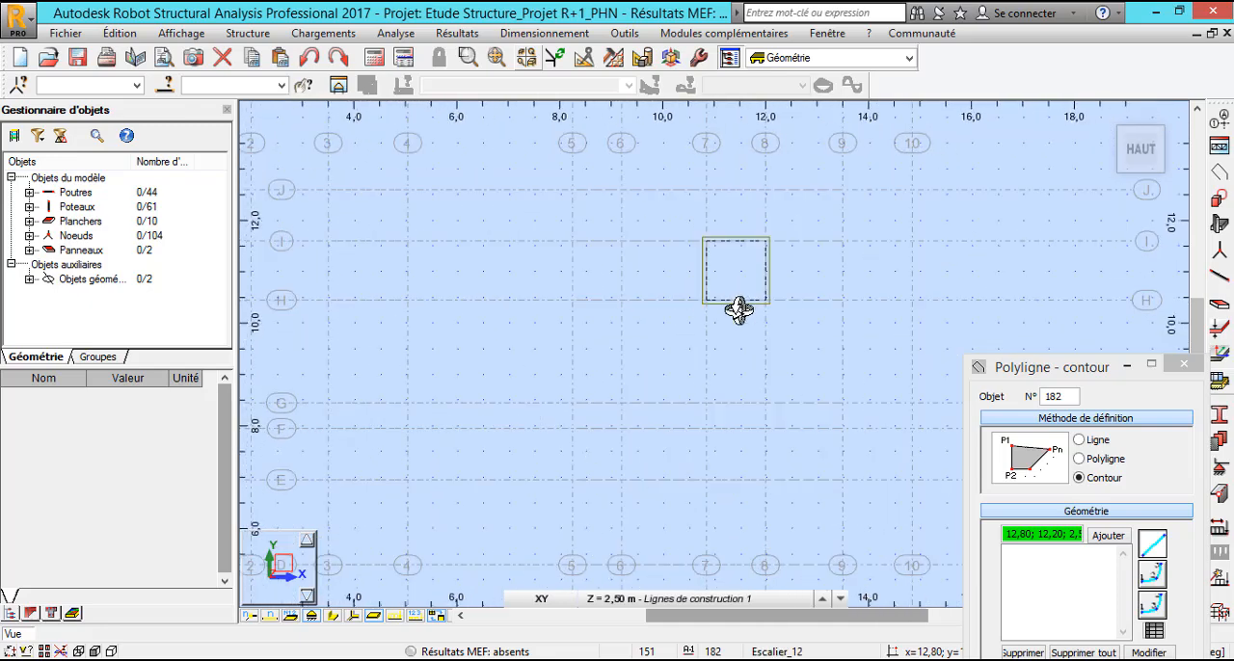
scroll(777, 427, "up", 2)
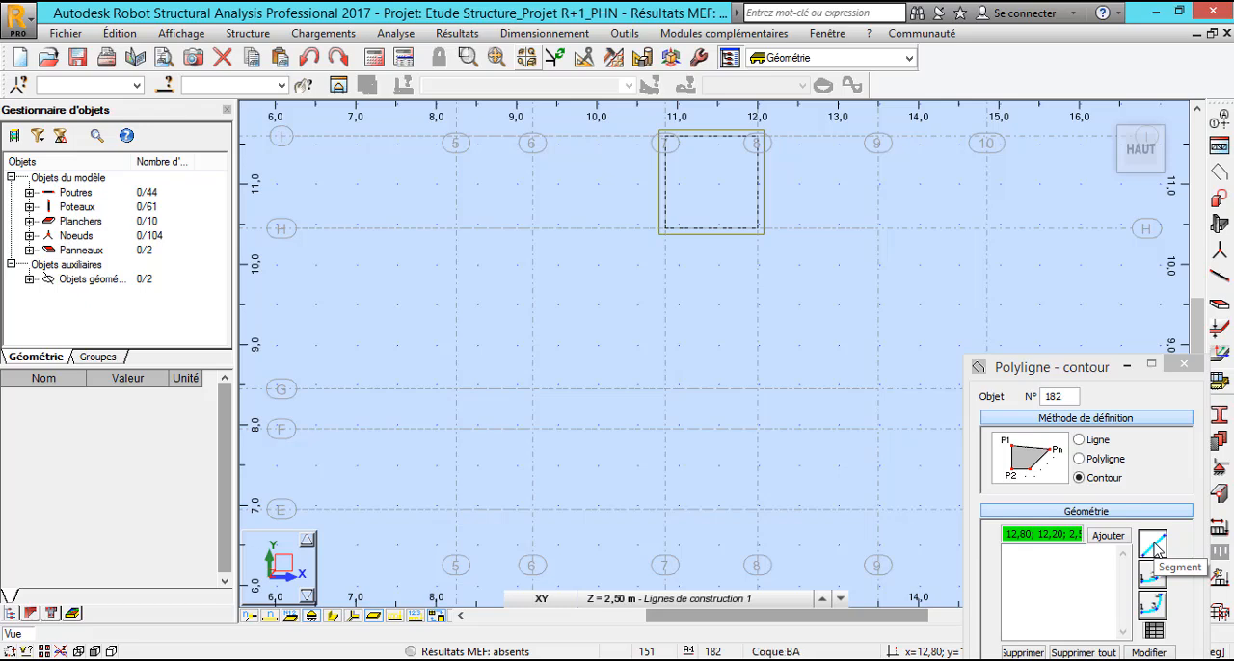
left_click(1154, 546)
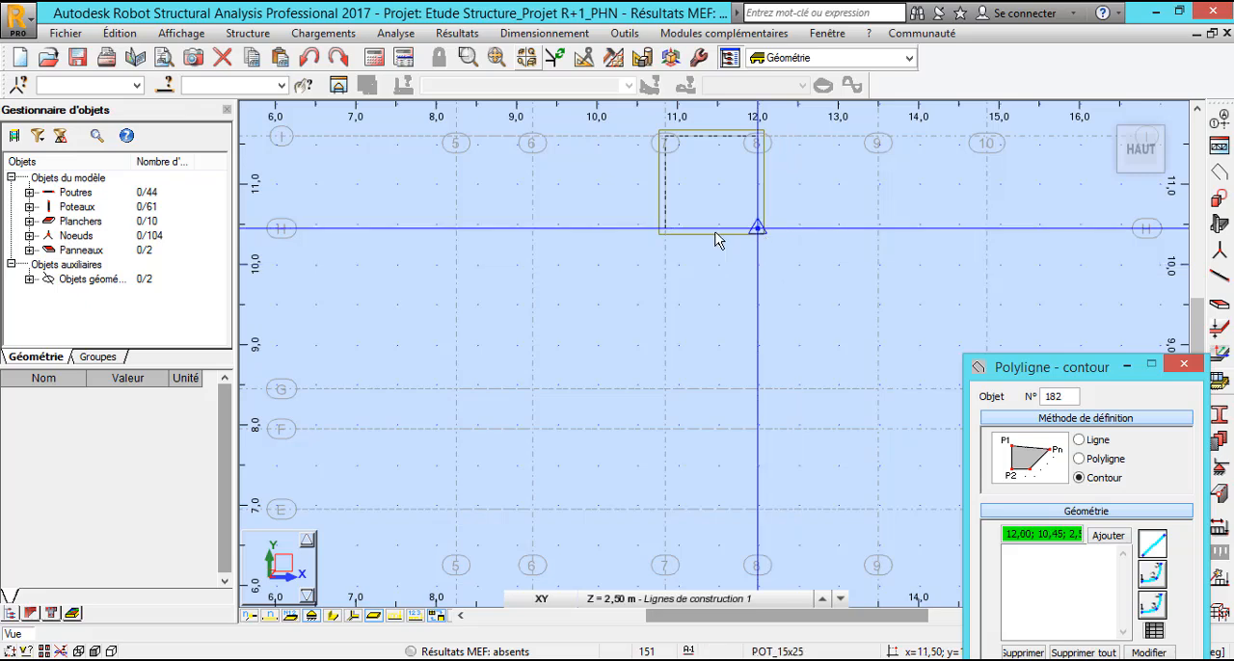
left_click(664, 230)
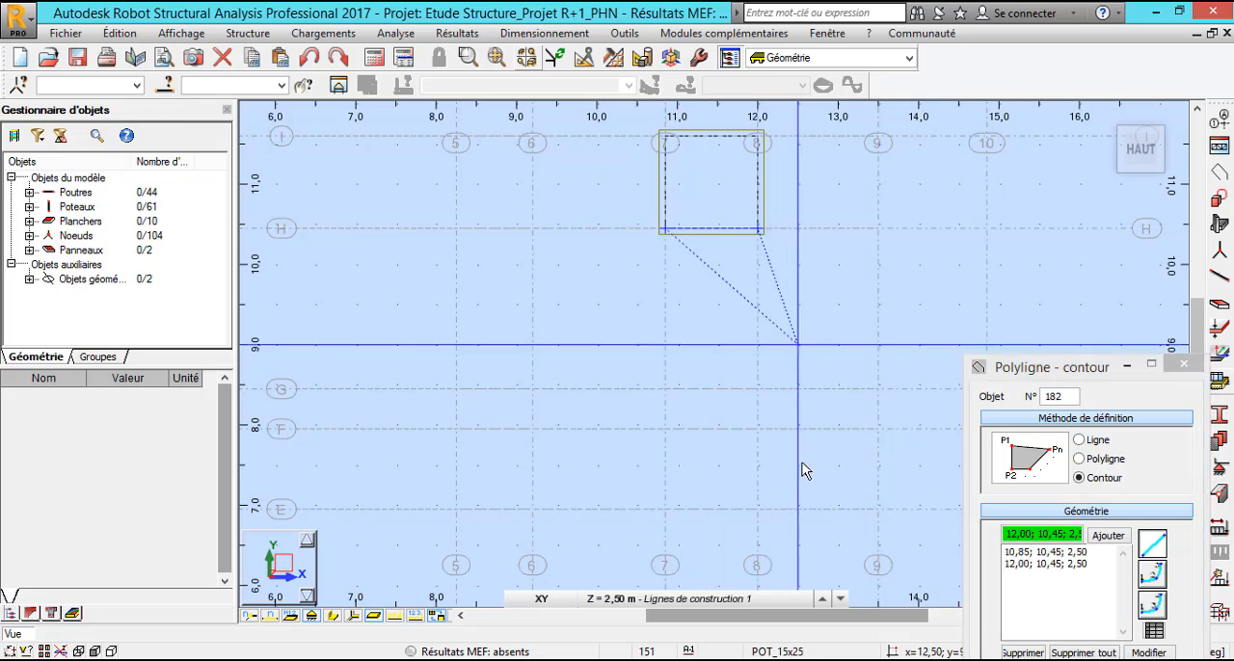
Add contour points 12,00; 8,45 and 10,85; 8,45 at level 4,20 m, and close the contour at its start point at level 2,50 m.
left_click(768, 599)
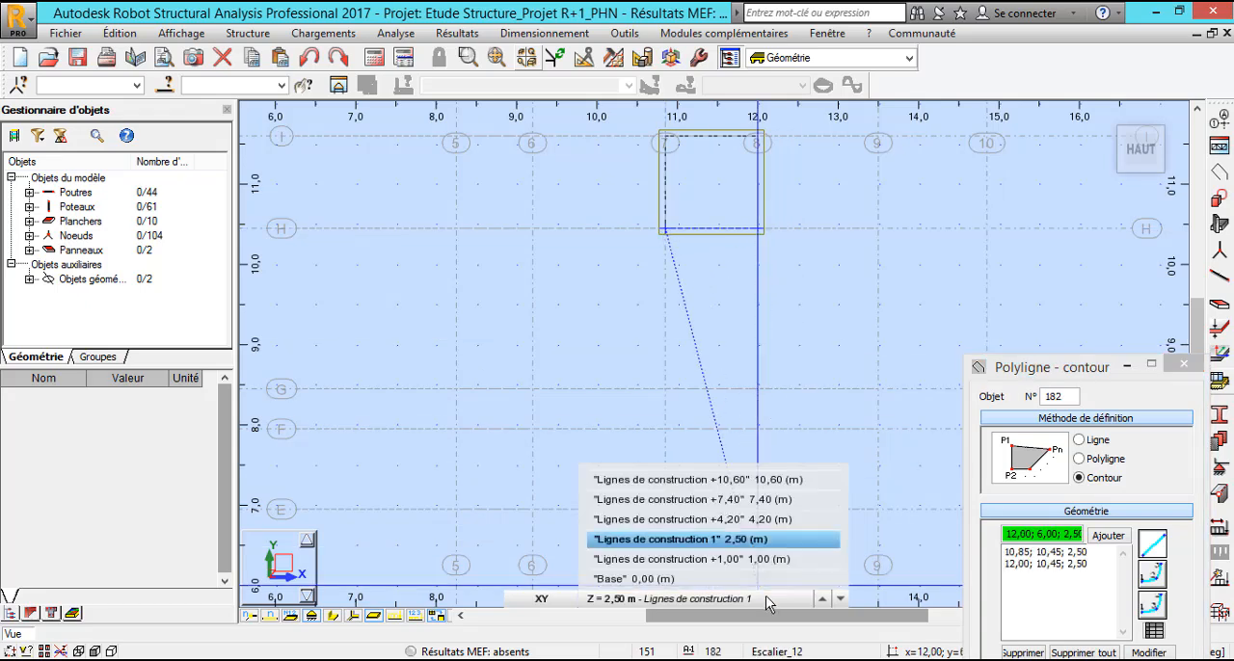
left_click(761, 521)
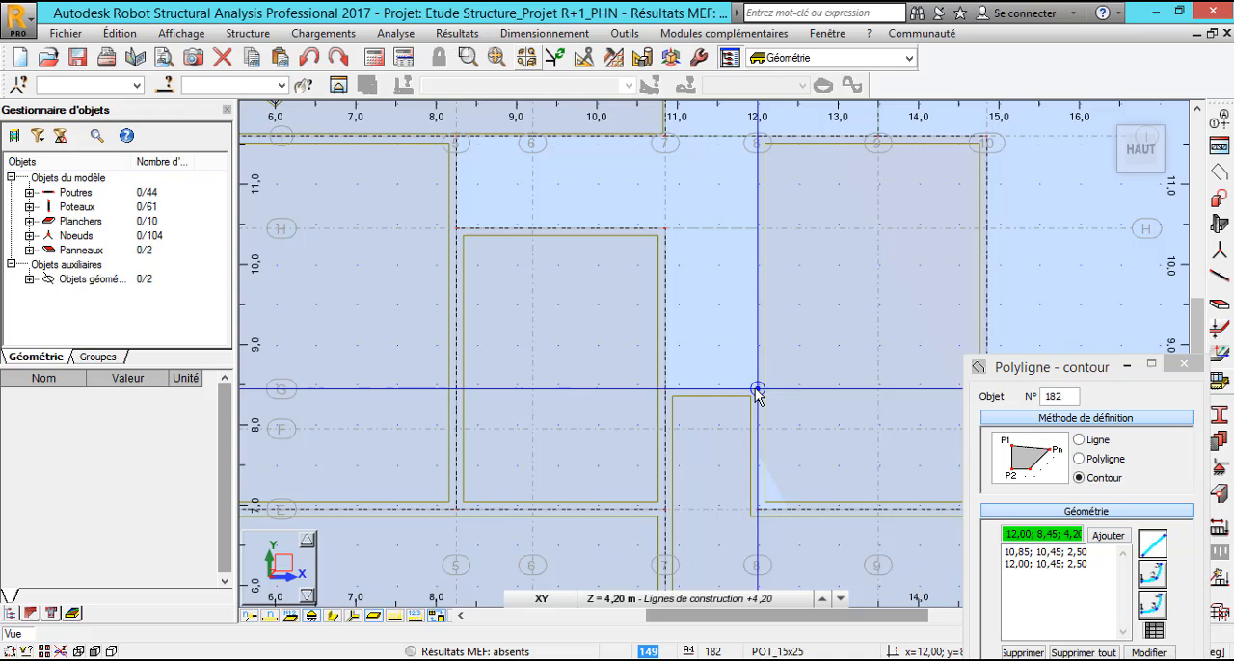
left_click(665, 393)
left_click(721, 600)
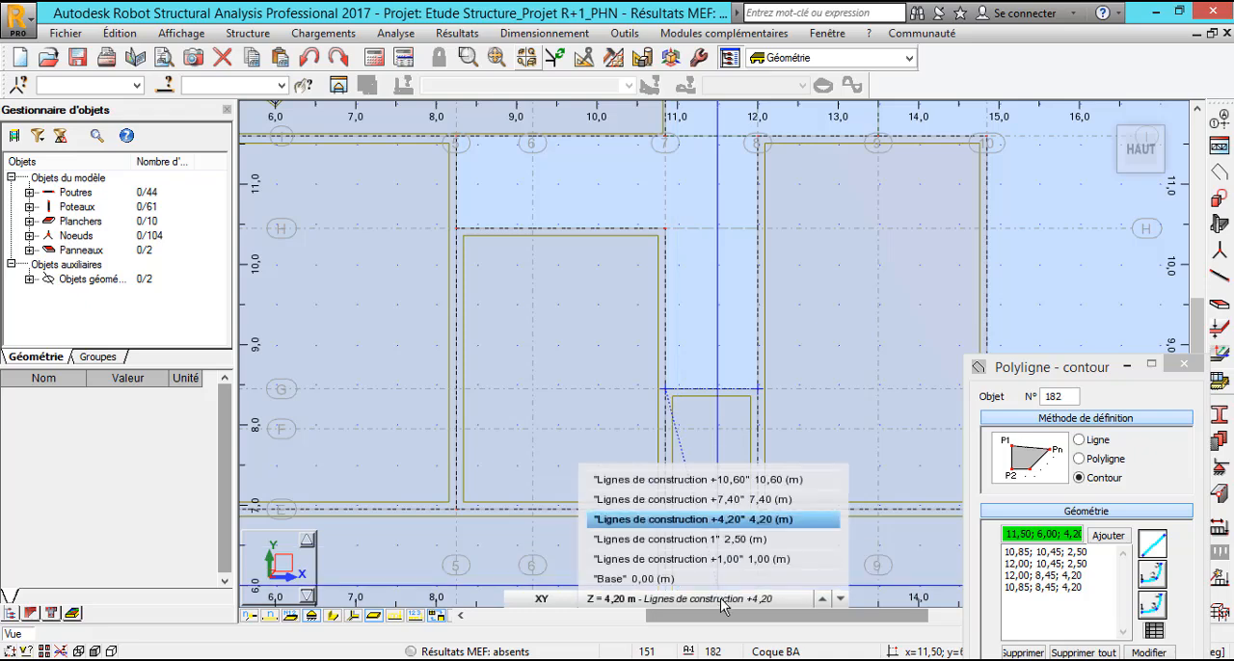
left_click(728, 540)
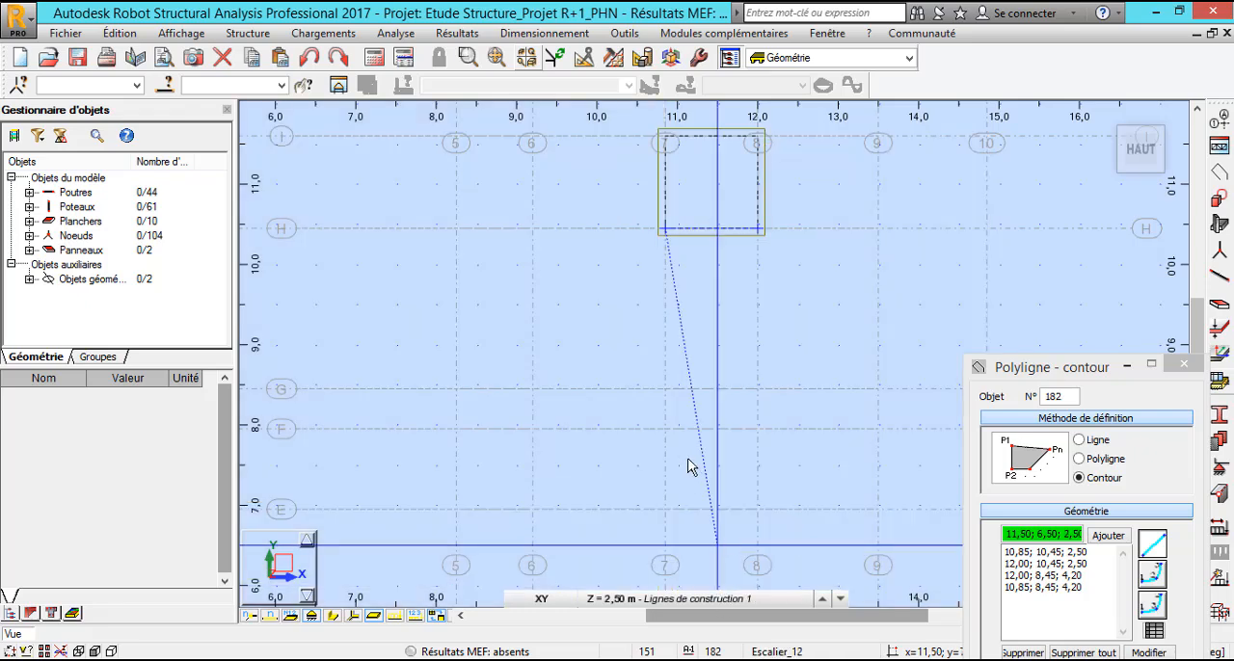
left_click(663, 232)
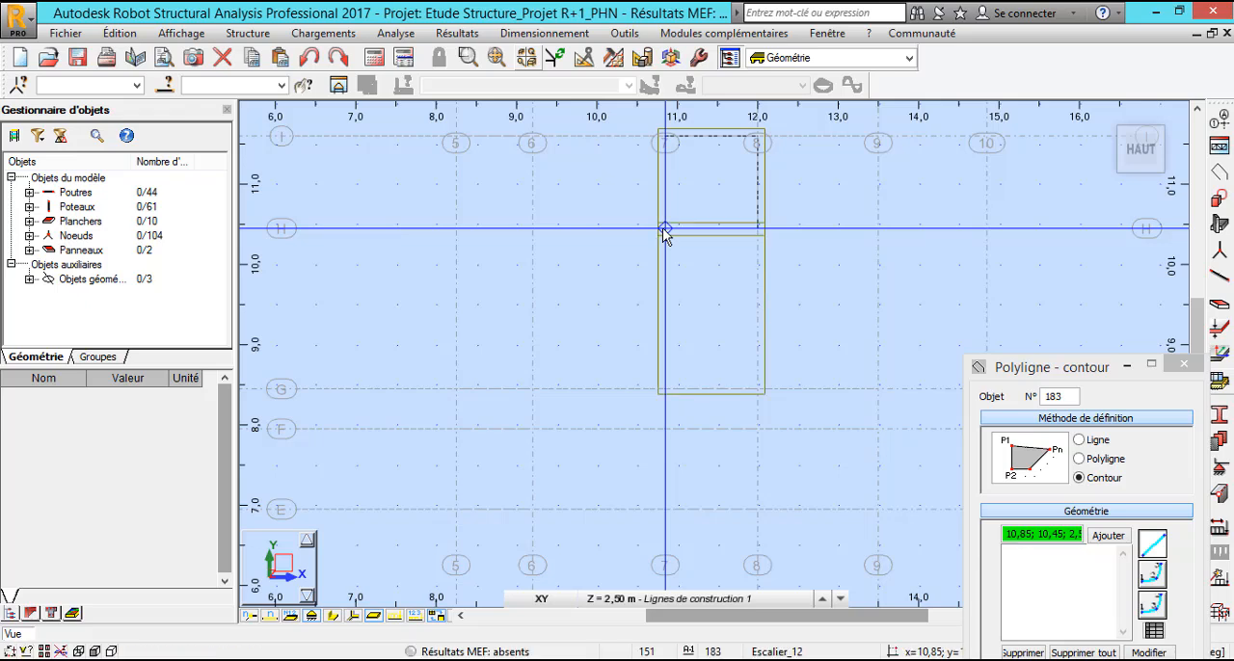
Examine the complete staircase outline, with both inclined flights and the landing, from several angles in the 3D view.
left_click(1106, 120)
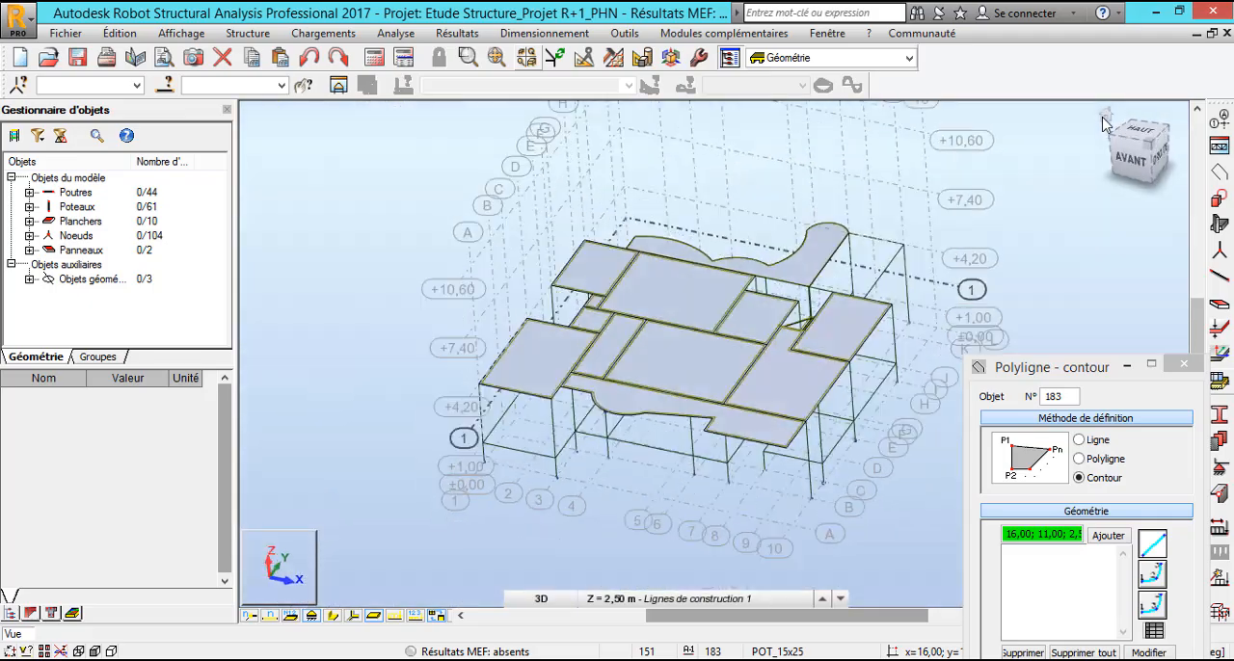
scroll(844, 338, "up", 3)
middle_click_drag(834, 343, 664, 353, "shift")
scroll(538, 405, "up", 3)
middle_click_drag(538, 415, 664, 435, "shift")
middle_click_drag(814, 446, 722, 454, "shift")
middle_click_drag(629, 451, 551, 353)
middle_click_drag(488, 295, 540, 297, "shift")
middle_click_drag(639, 308, 711, 399, "shift")
scroll(742, 392, "up", 2)
scroll(823, 405, "down", 1)
scroll(823, 405, "down", 2)
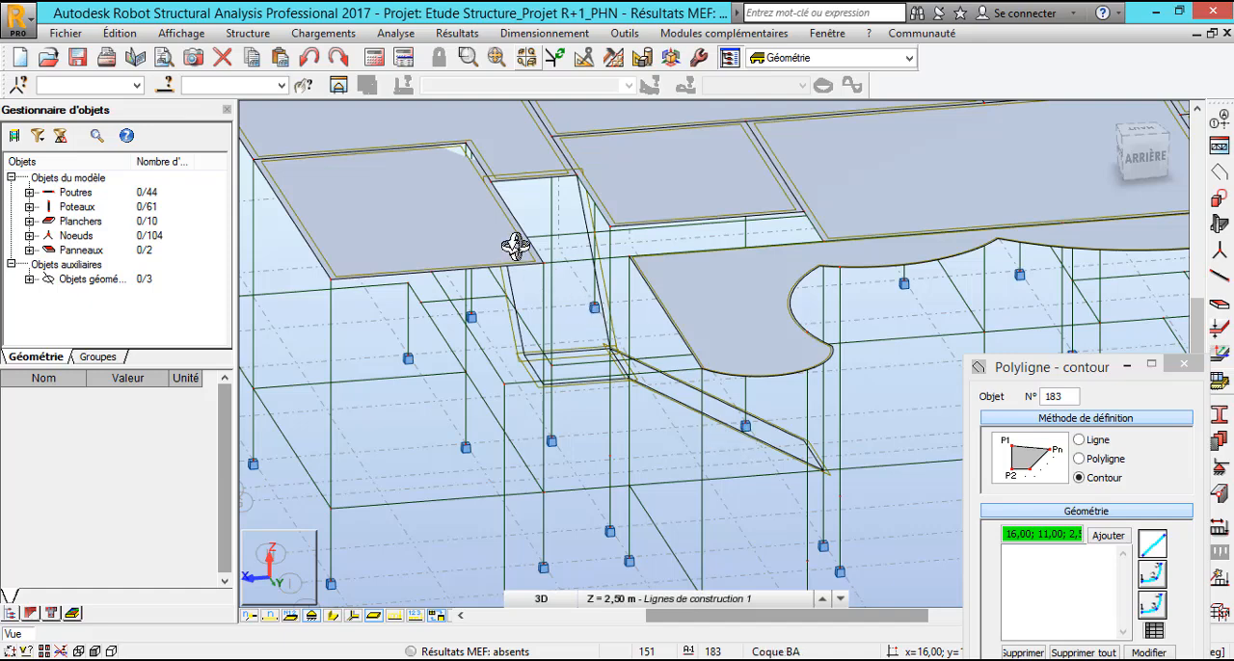
scroll(499, 177, "up", 3)
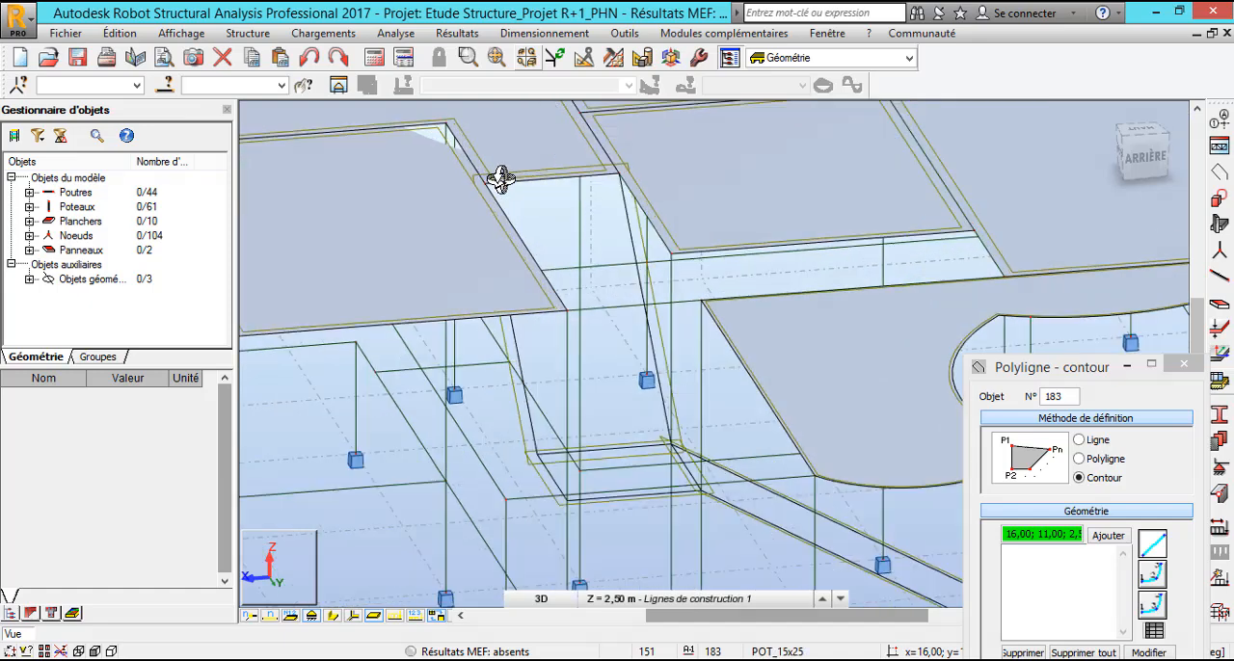
scroll(582, 268, "down", 2)
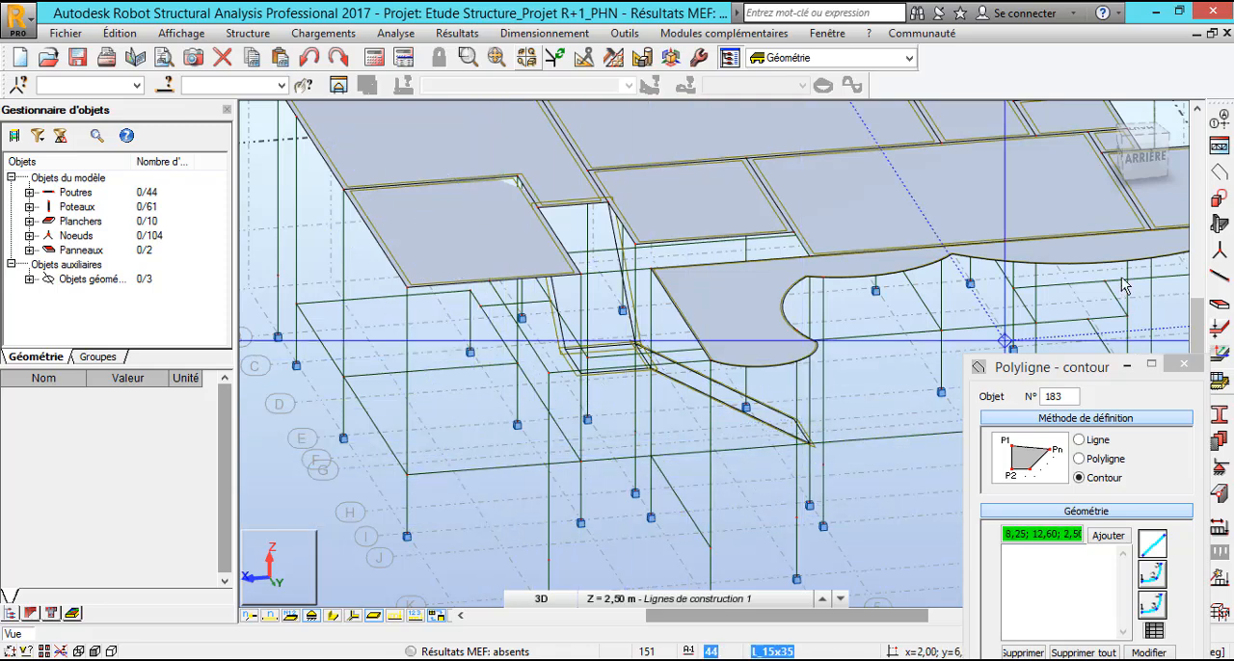
Leave contour drawing, select the lower inclined flight's contour in the 3D view and open the panel definition.
right_click(454, 521)
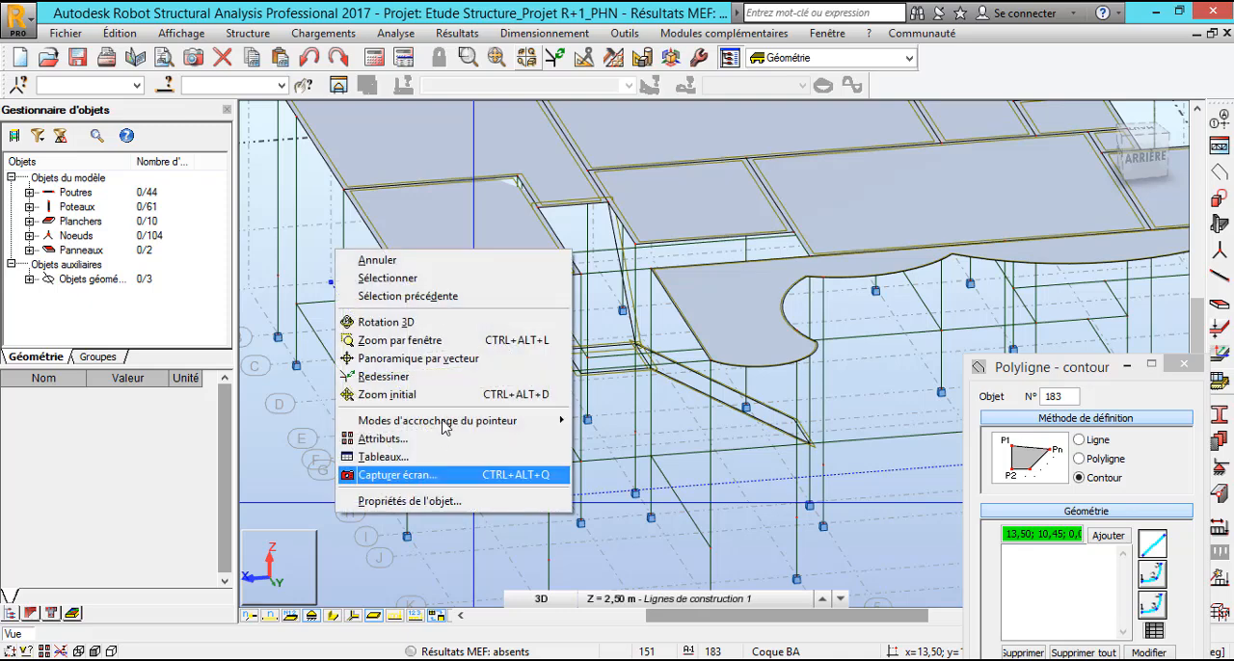
left_click(424, 279)
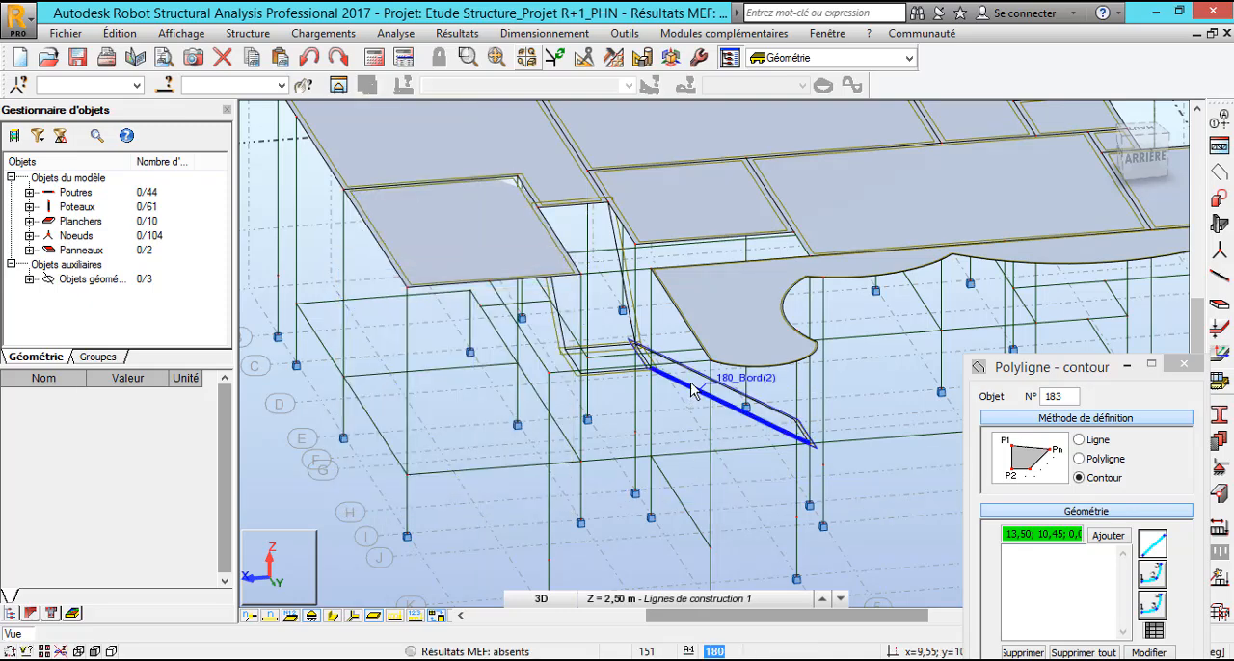
left_click(681, 393)
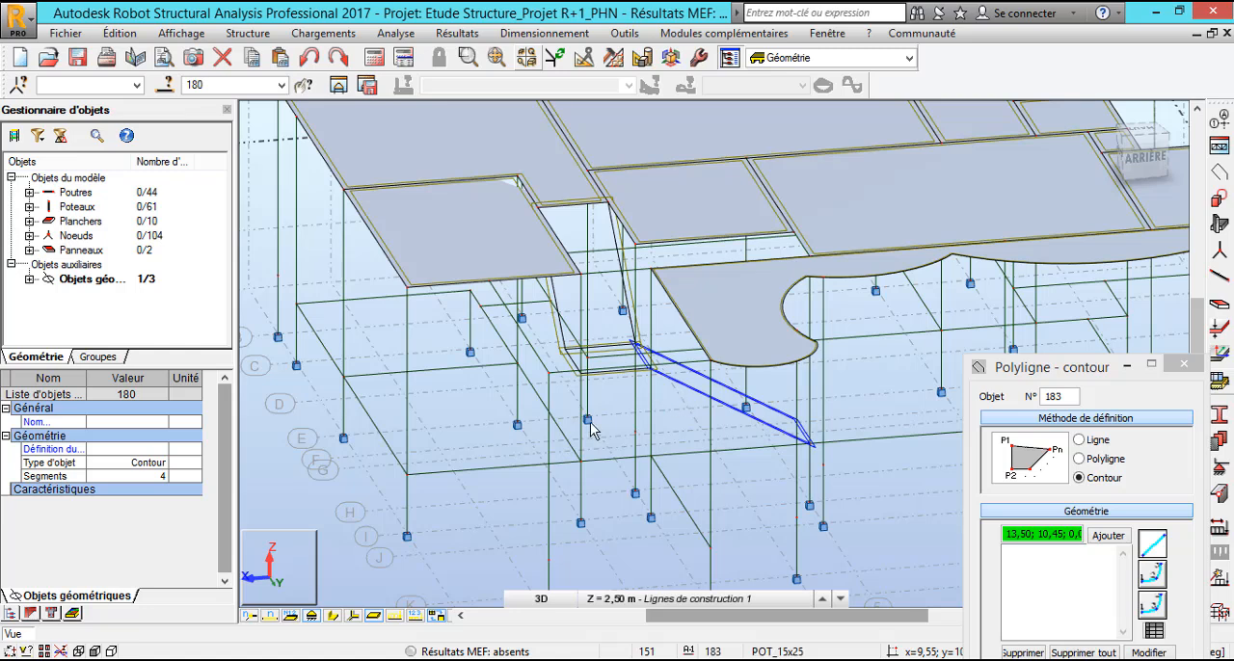
left_click(1220, 225)
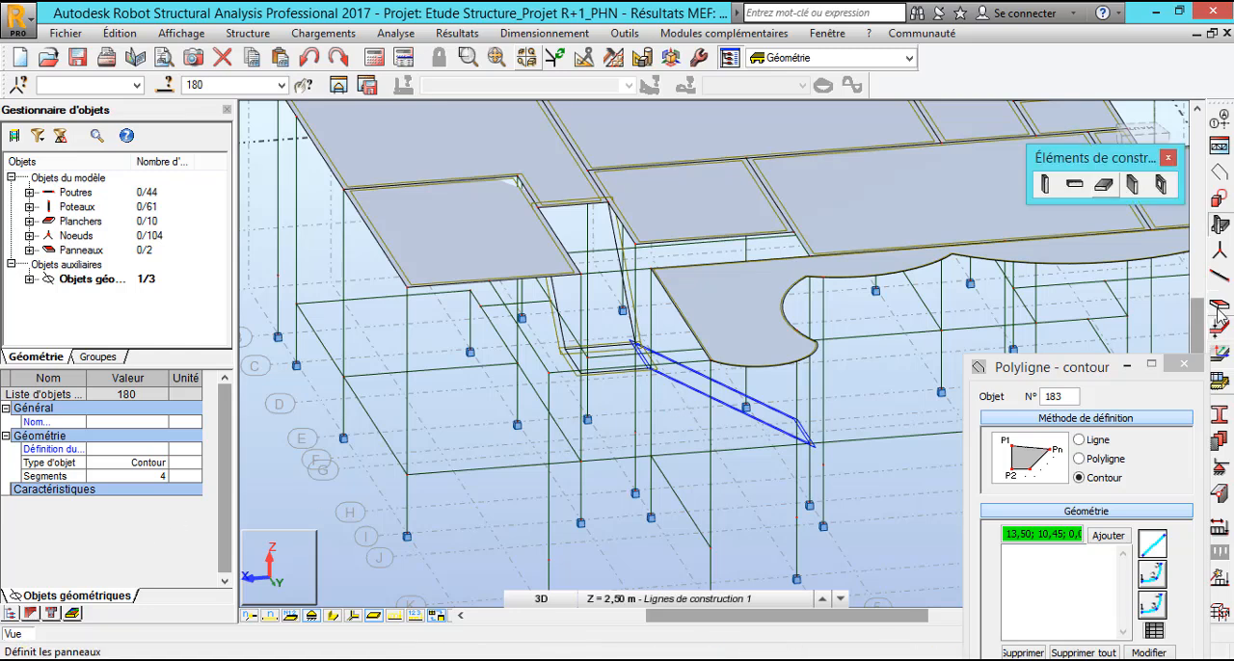
left_click(1220, 310)
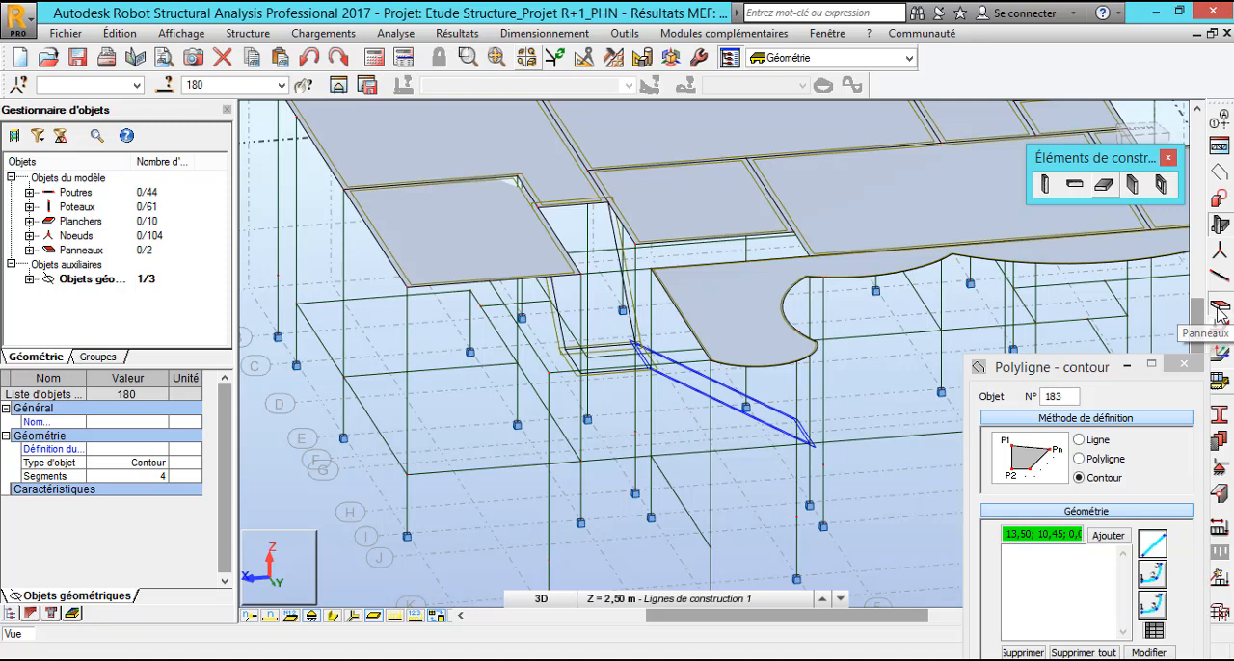
left_click_drag(707, 120, 848, 146)
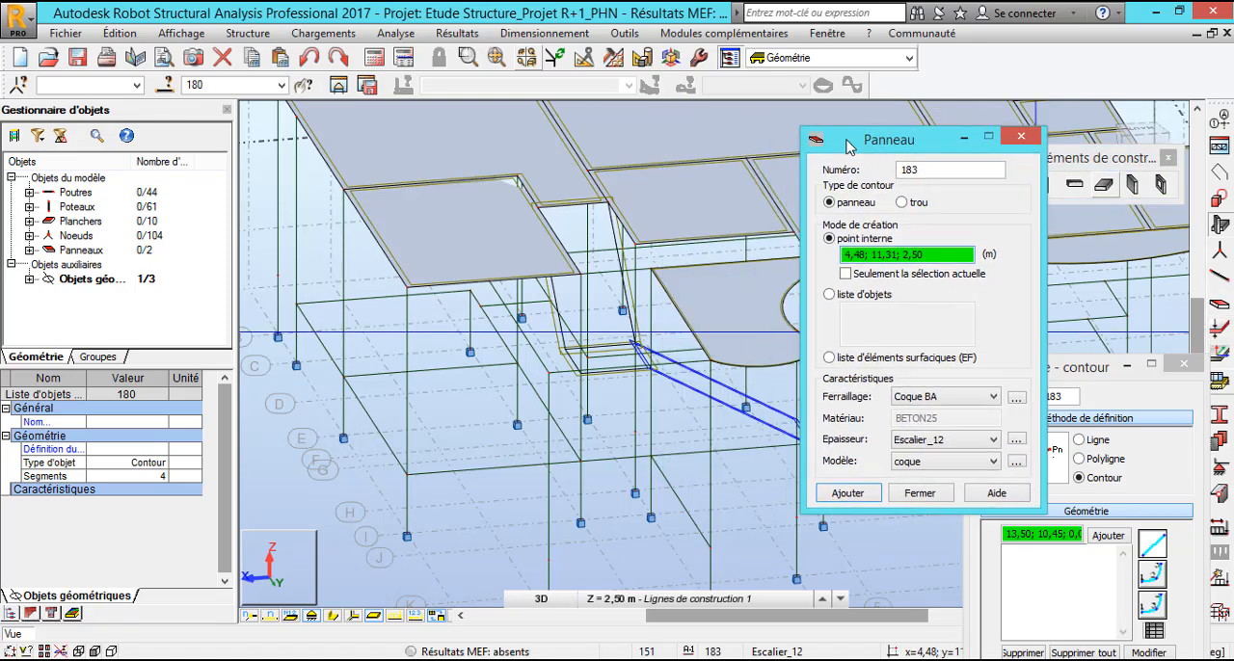
Create a panel from the lower flight's contour using the object list mode, with Plancher BA as the reinforcement type.
left_click(831, 296)
left_click(864, 319)
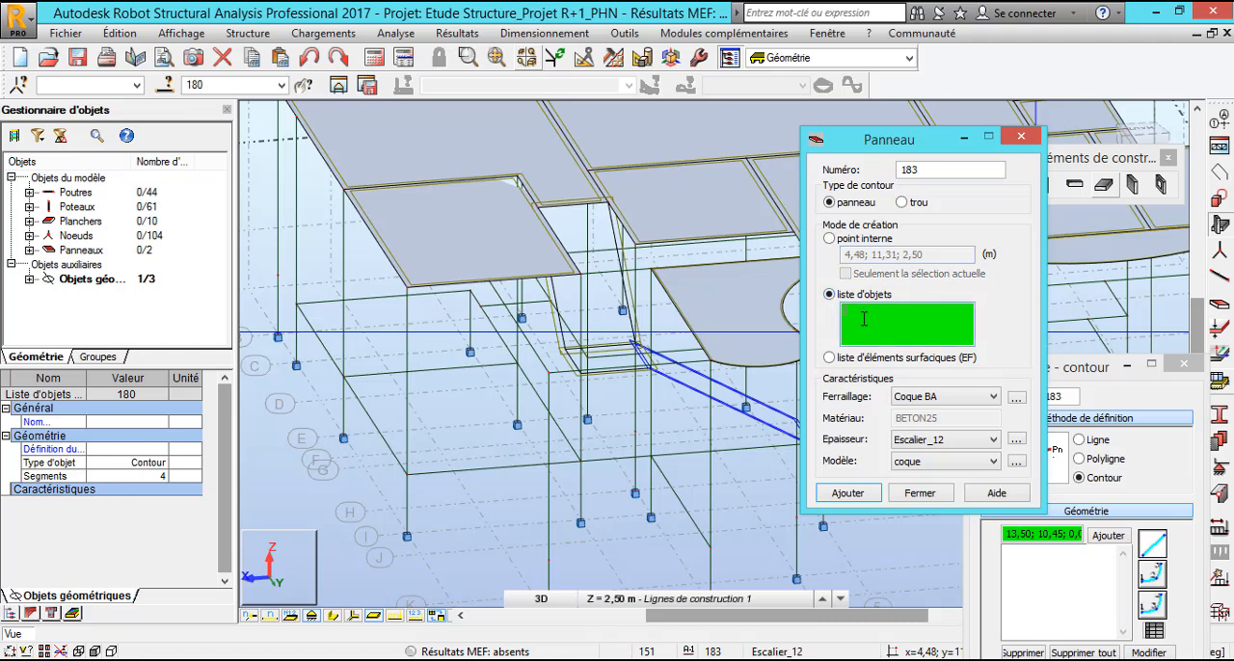
left_click(700, 402)
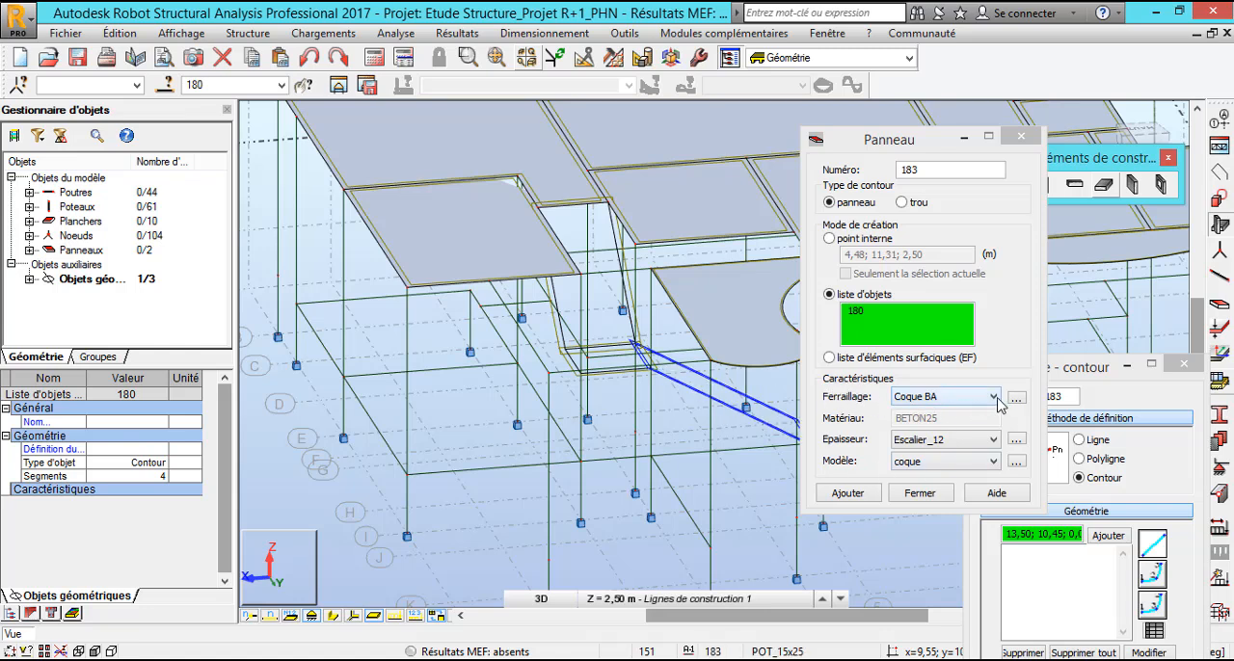
left_click(995, 398)
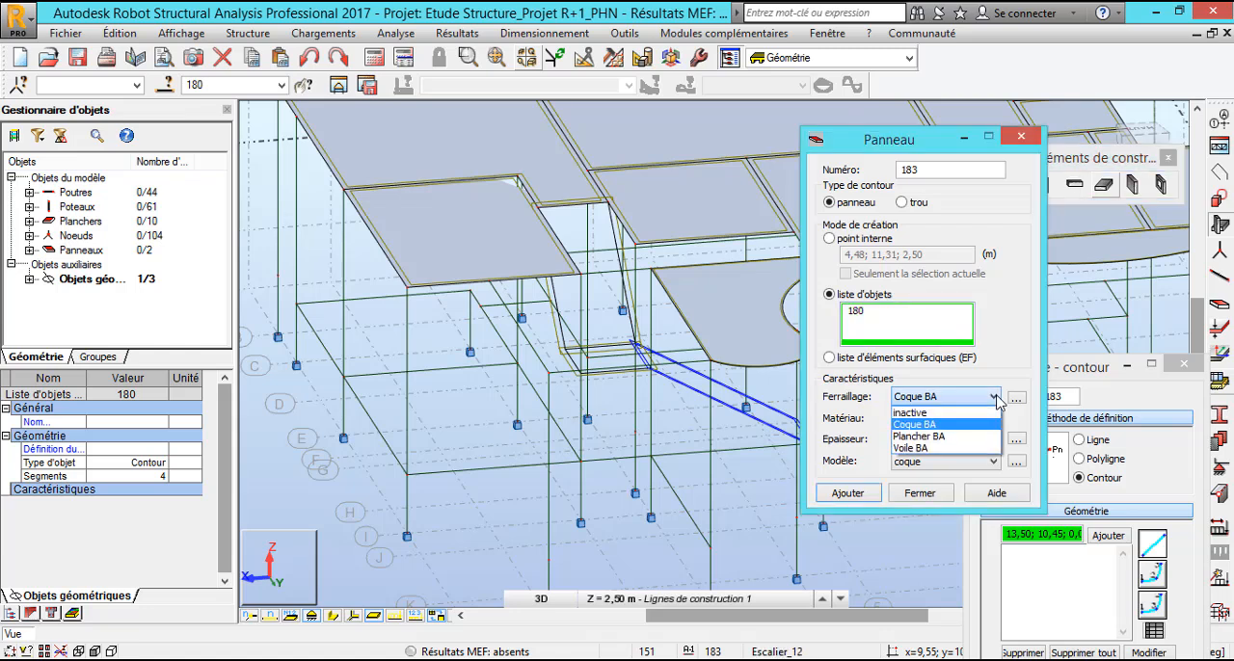
left_click(952, 436)
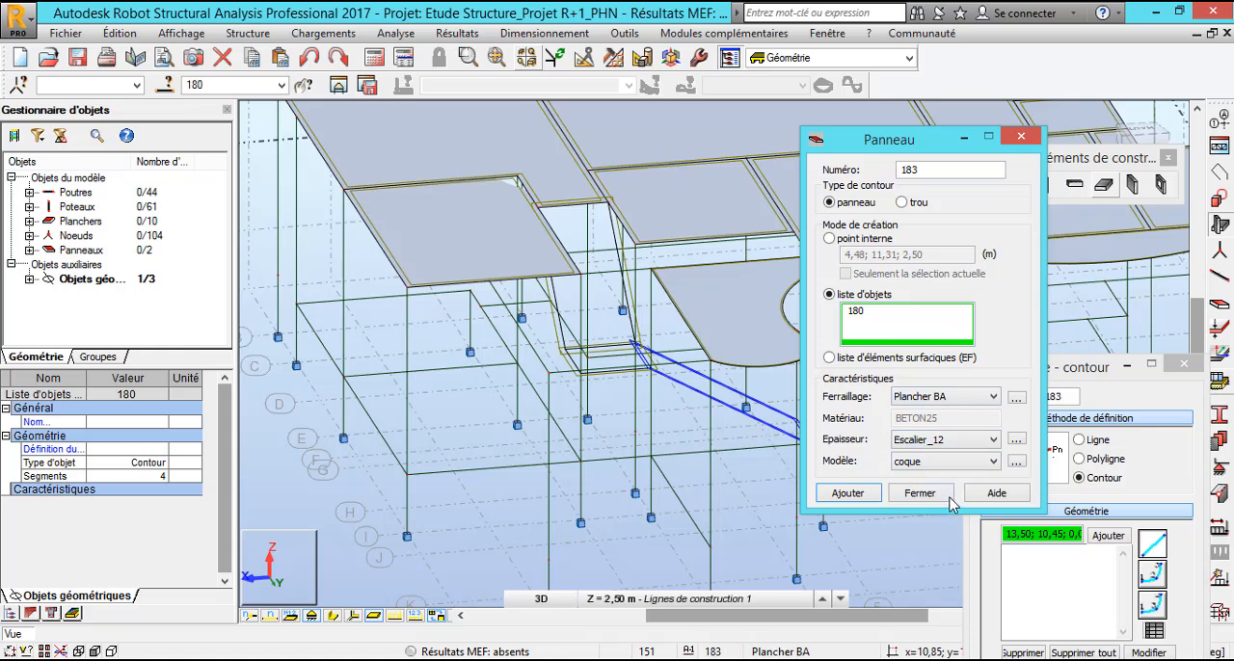
left_click(848, 494)
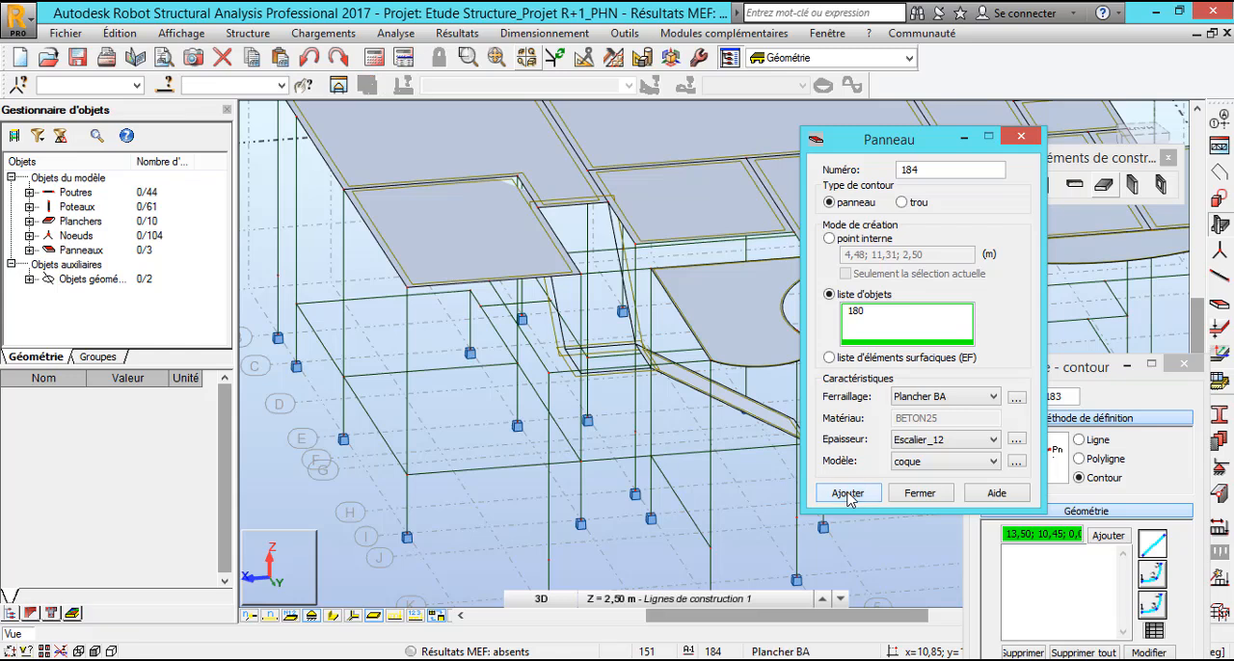
Create a panel from the landing contour at level 2,50 m, using the same object list mode and panel properties.
left_click(877, 319)
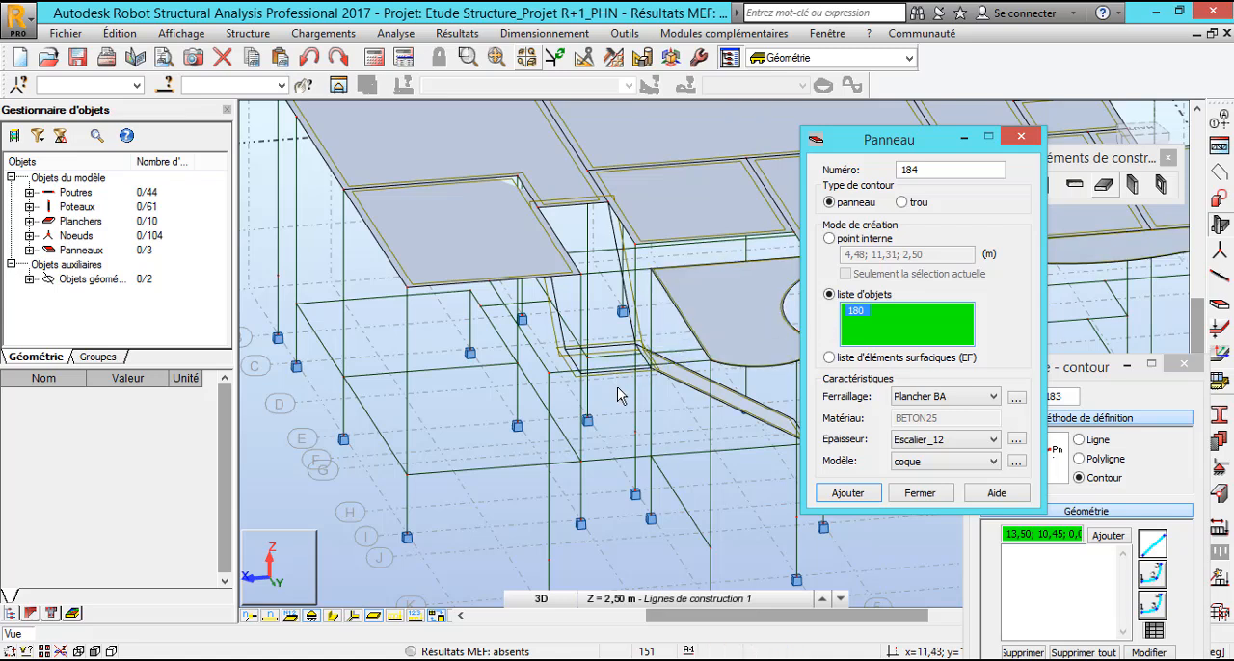
left_click(570, 374)
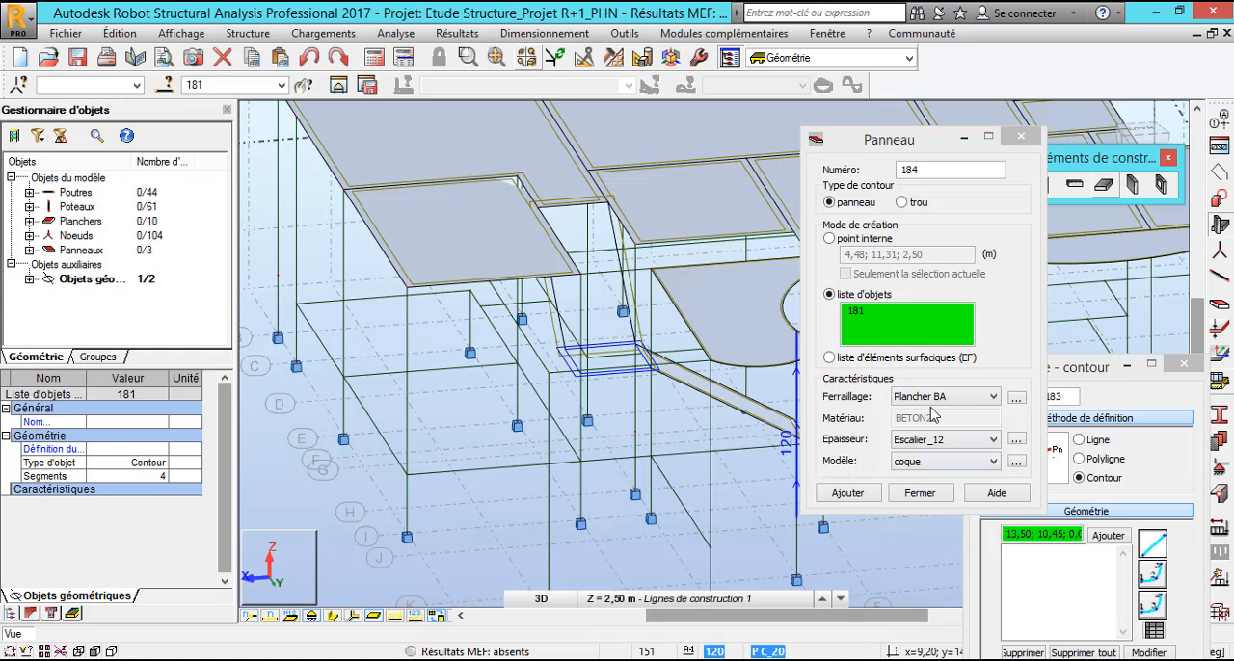
left_click(842, 494)
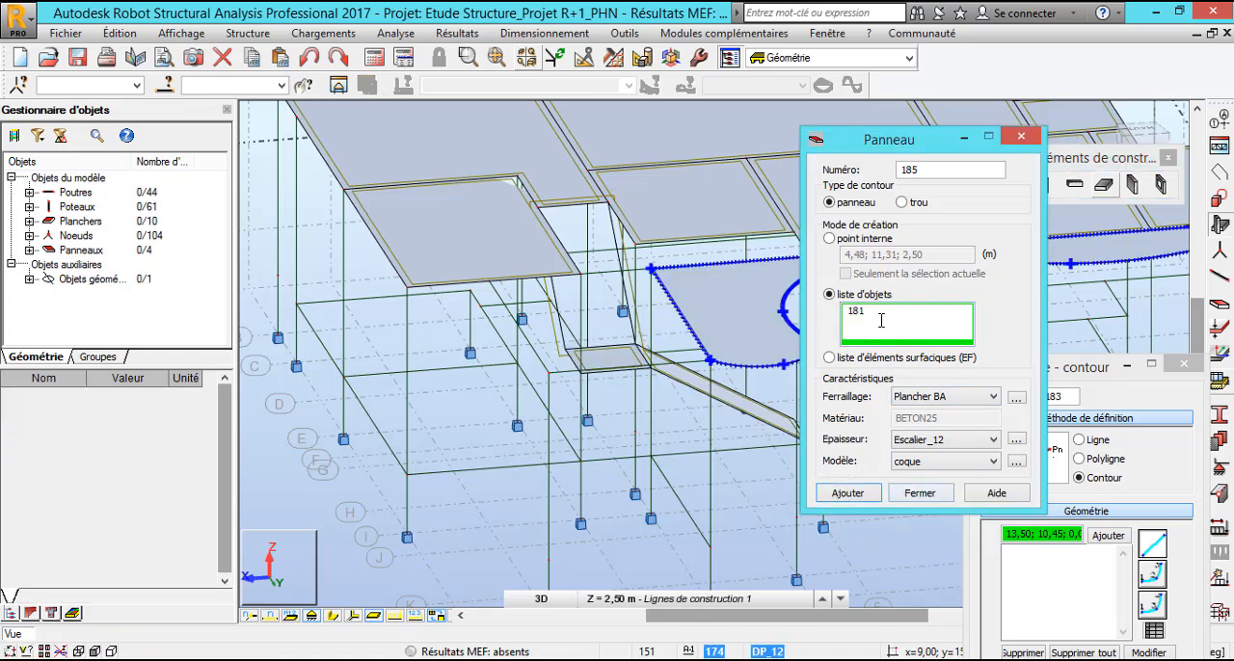
Create a panel from the upper inclined flight's contour, object 182, using the object list mode, and close the panel definition.
left_click(839, 318)
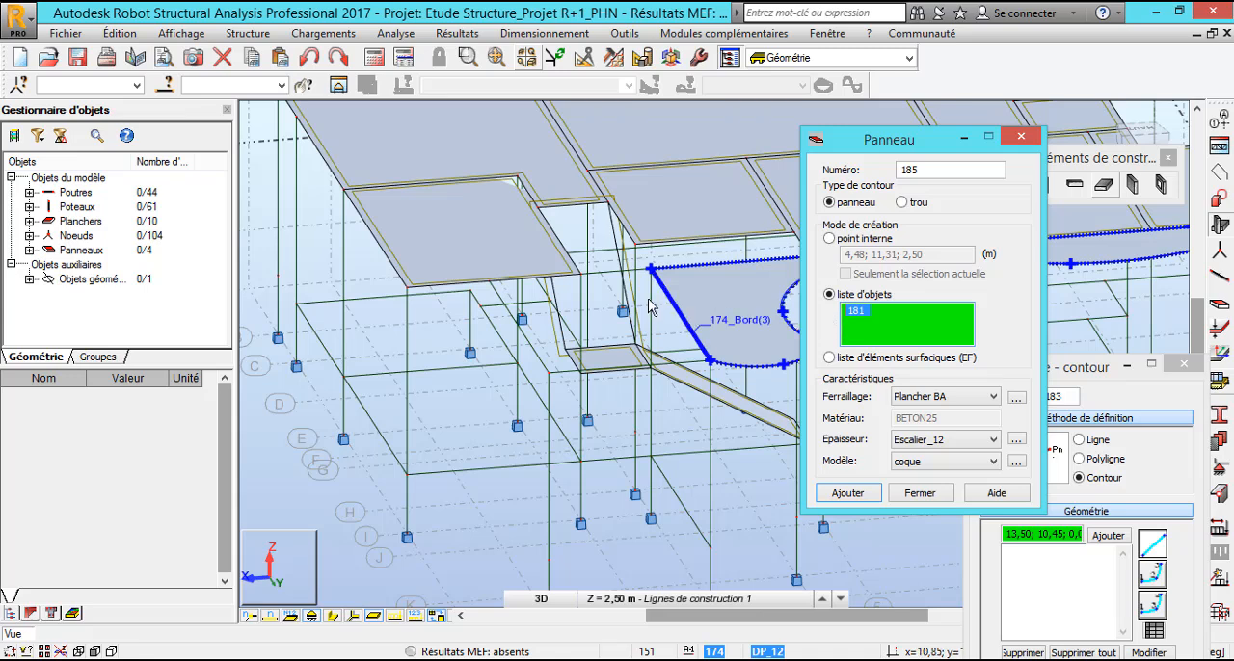
left_click(612, 228)
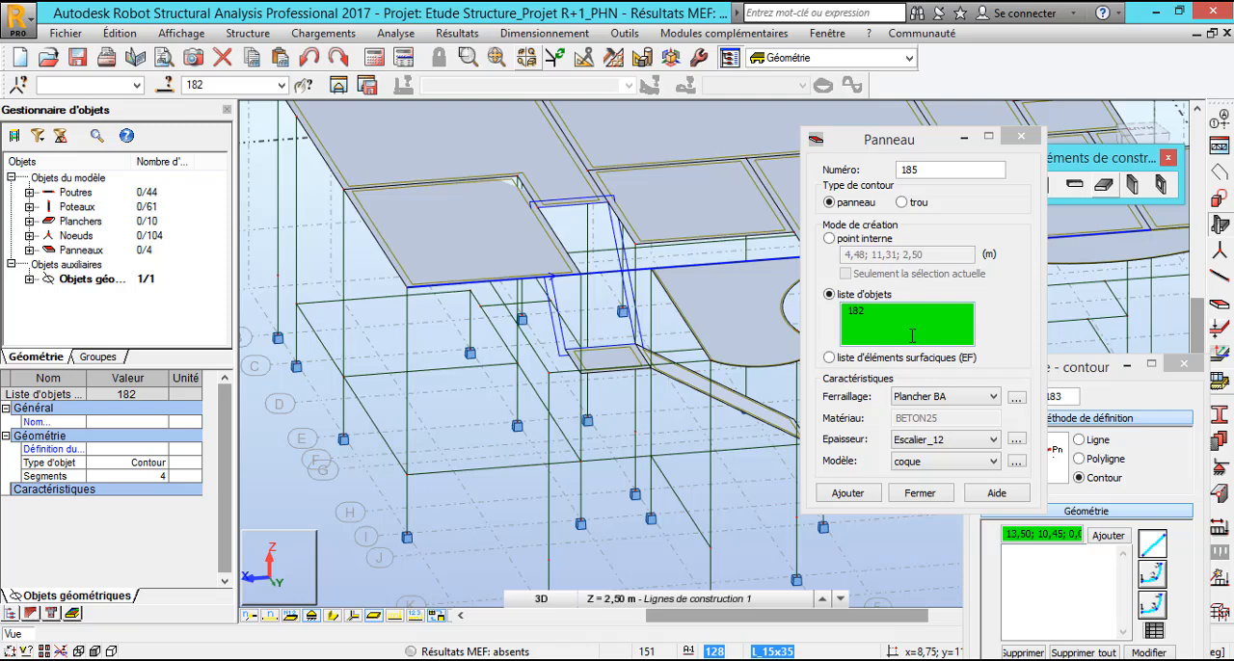
left_click(849, 494)
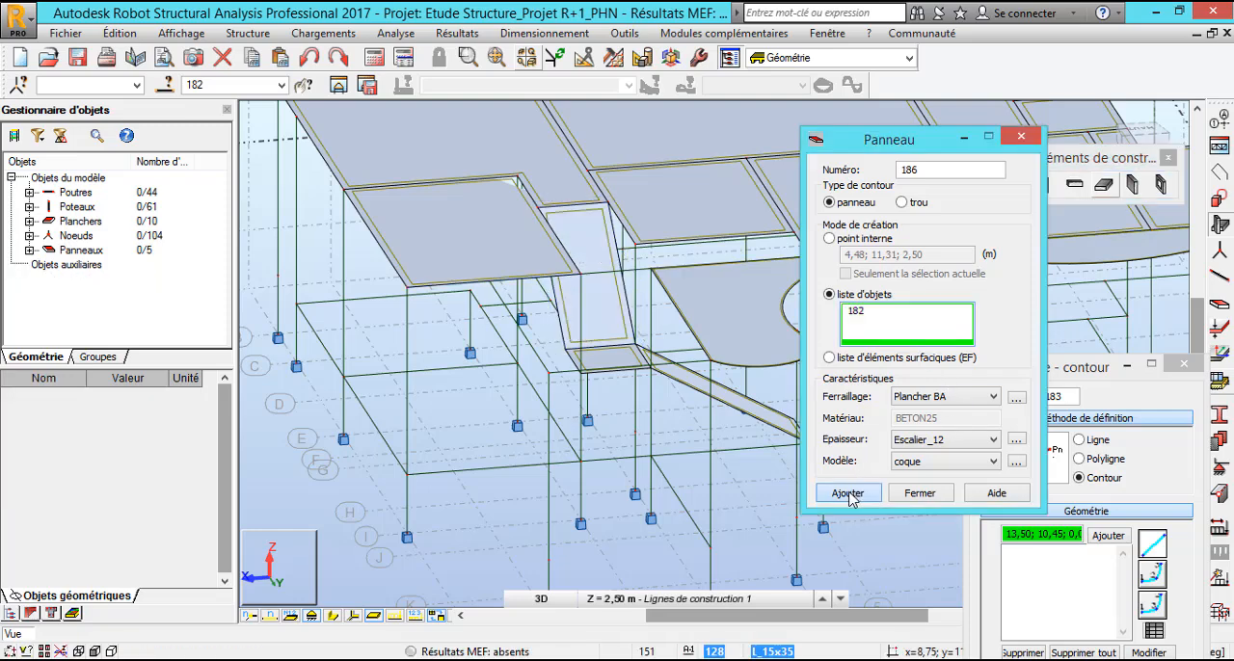
left_click(921, 494)
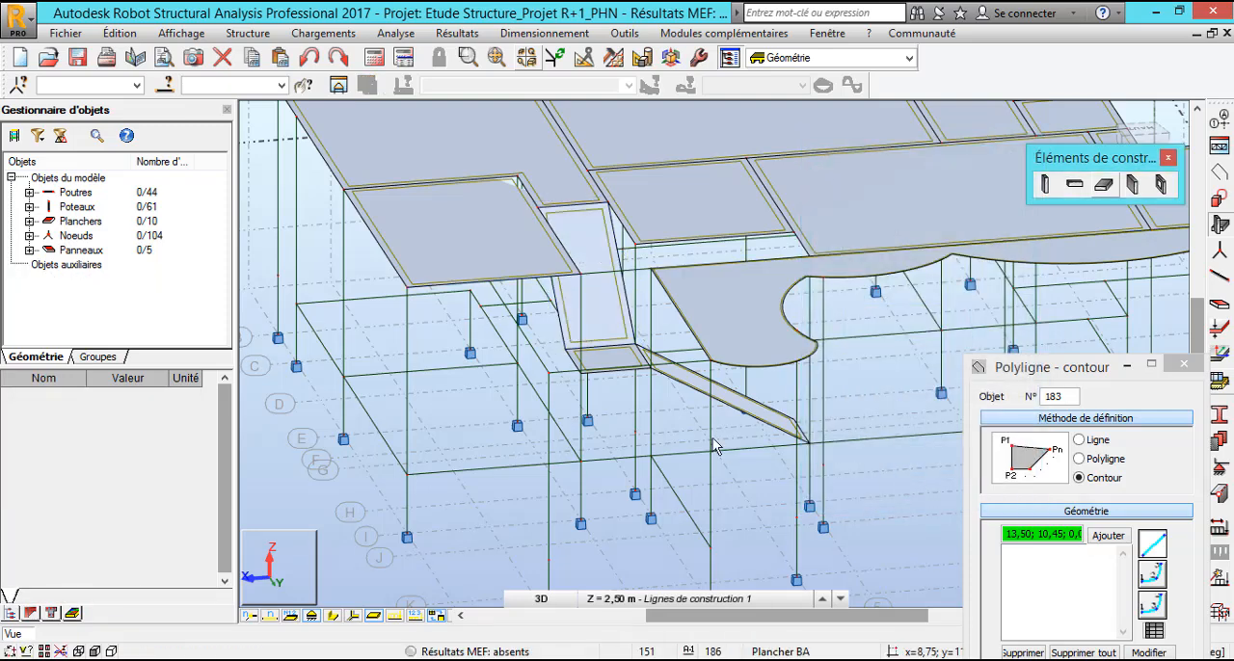
Display the section shapes of the beams and columns in the 3D view.
scroll(640, 372, "up", 3)
scroll(547, 327, "down", 4)
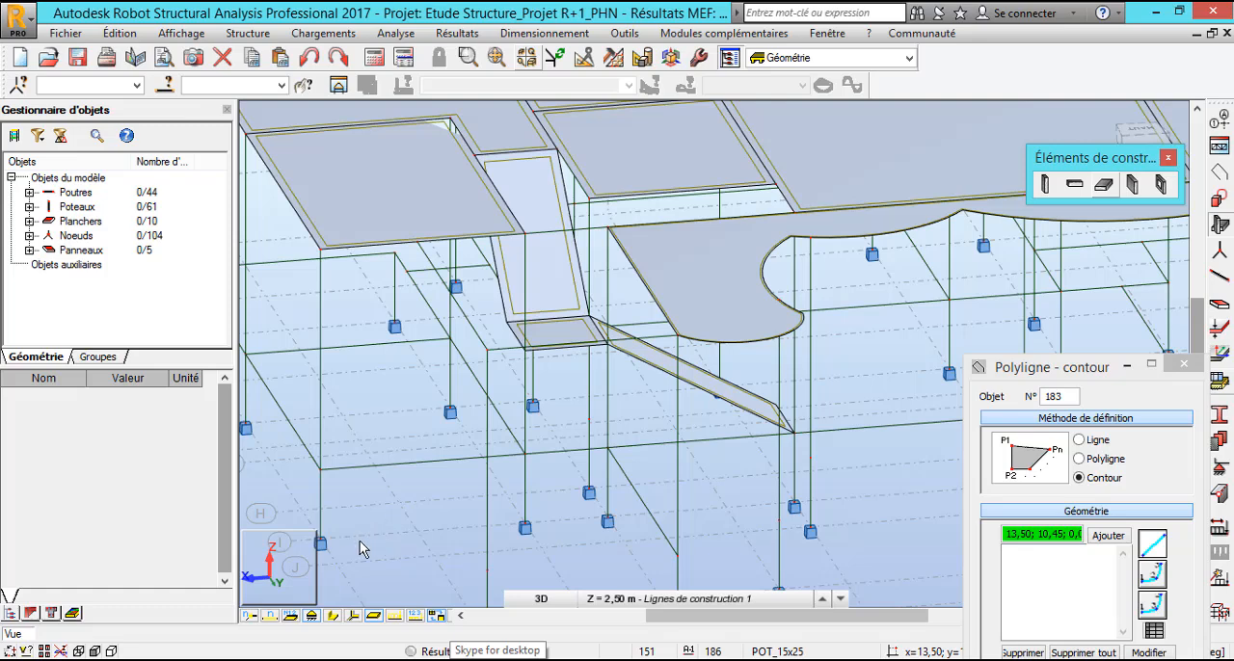
left_click(335, 617)
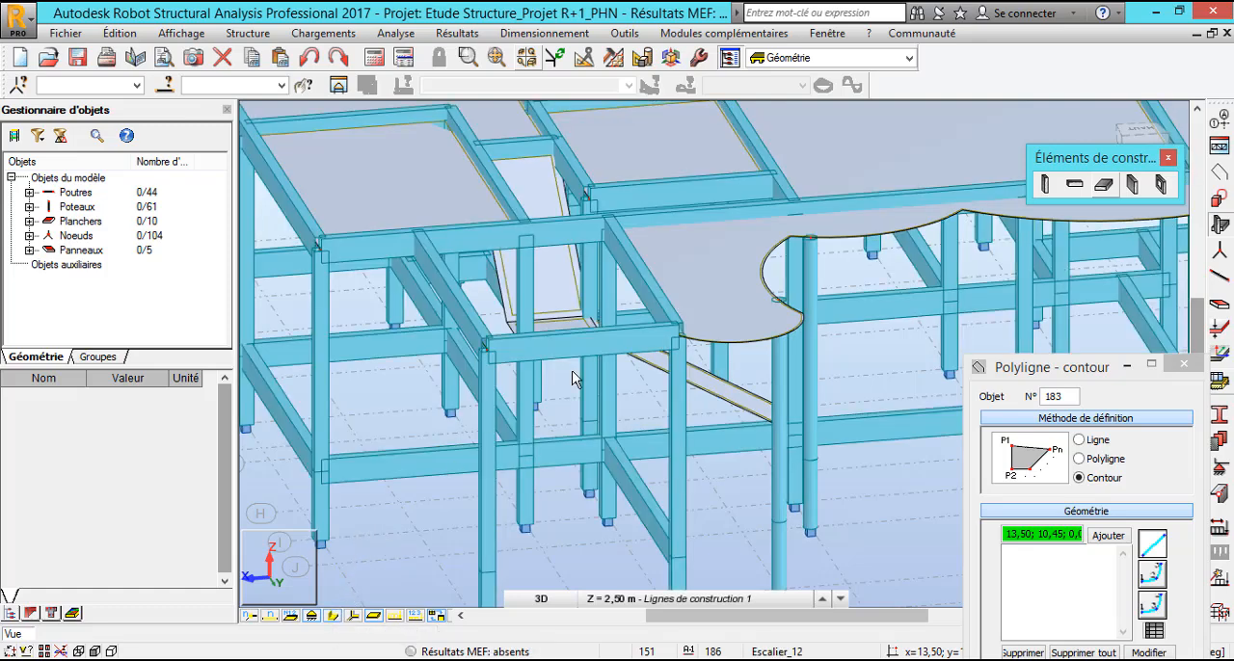
Examine the staircase panels within the whole structure from several angles in 3D, and consult the stair layout on the AutoCAD floor plan.
right_click(444, 523)
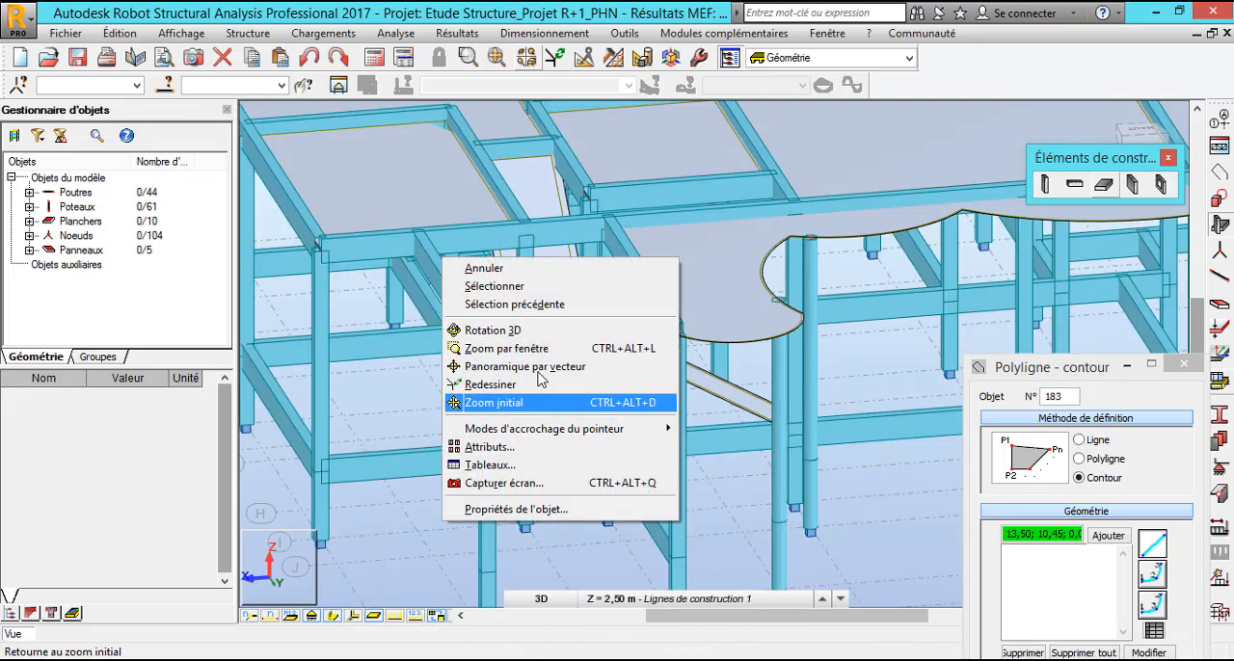
left_click(533, 330)
mouse_move(603, 351)
left_mouse_down()
mouse_move(656, 373)
mouse_move(629, 376)
mouse_move(646, 406)
mouse_move(793, 421)
mouse_move(782, 495)
mouse_move(794, 502)
mouse_move(733, 410)
mouse_move(809, 468)
mouse_move(698, 457)
mouse_move(664, 428)
mouse_move(733, 410)
mouse_move(672, 418)
mouse_move(669, 430)
mouse_move(747, 472)
left_mouse_up()
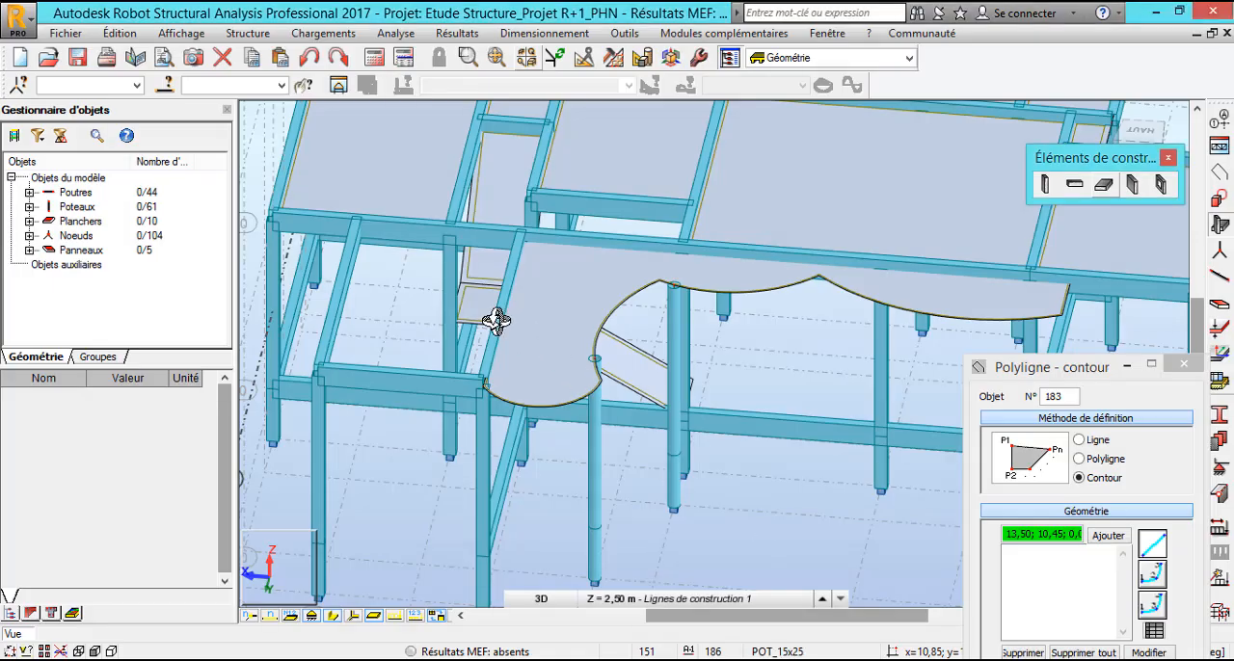
middle_click_drag(492, 317, 579, 326, "shift")
scroll(741, 363, "up", 4)
mouse_move(755, 365)
middle_mouse_down("shift")
mouse_move(755, 341)
mouse_move(719, 341)
mouse_move(743, 356)
mouse_move(801, 350)
mouse_move(788, 369)
mouse_move(716, 382)
mouse_move(729, 402)
mouse_move(705, 319)
mouse_move(704, 364)
mouse_move(584, 377)
mouse_move(800, 385)
mouse_move(730, 414)
mouse_move(668, 294)
mouse_move(698, 340)
middle_mouse_up("shift")
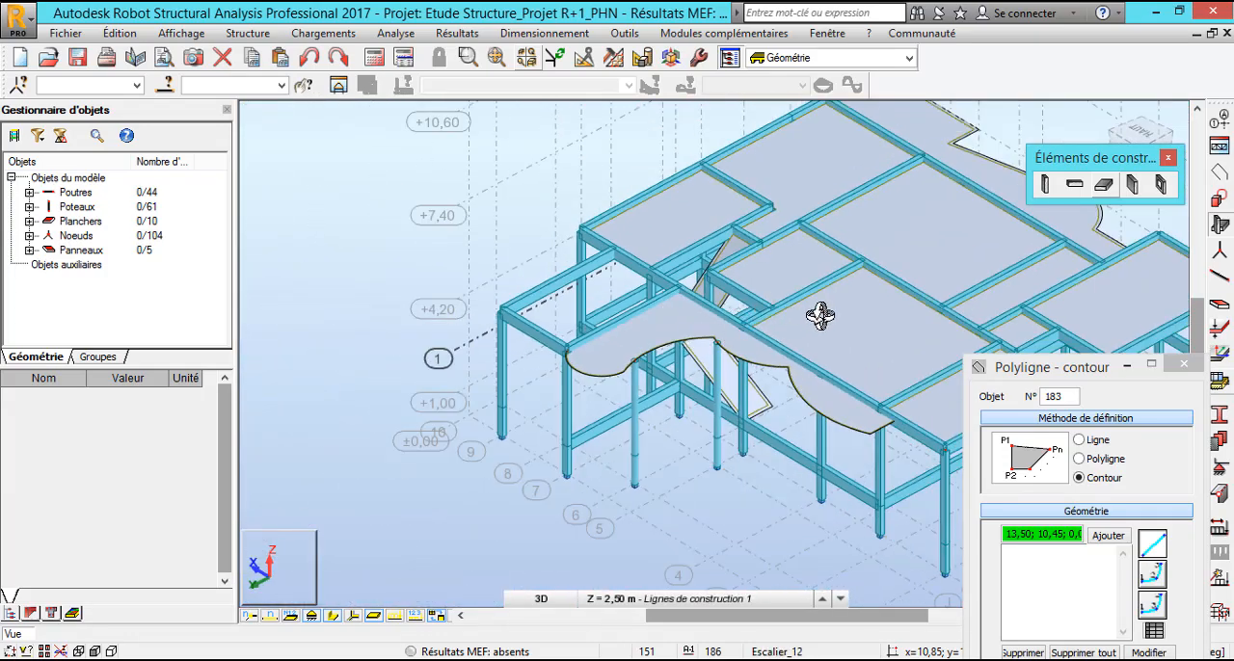
scroll(821, 316, "up", 5)
middle_click_drag(495, 318, 722, 378, "shift")
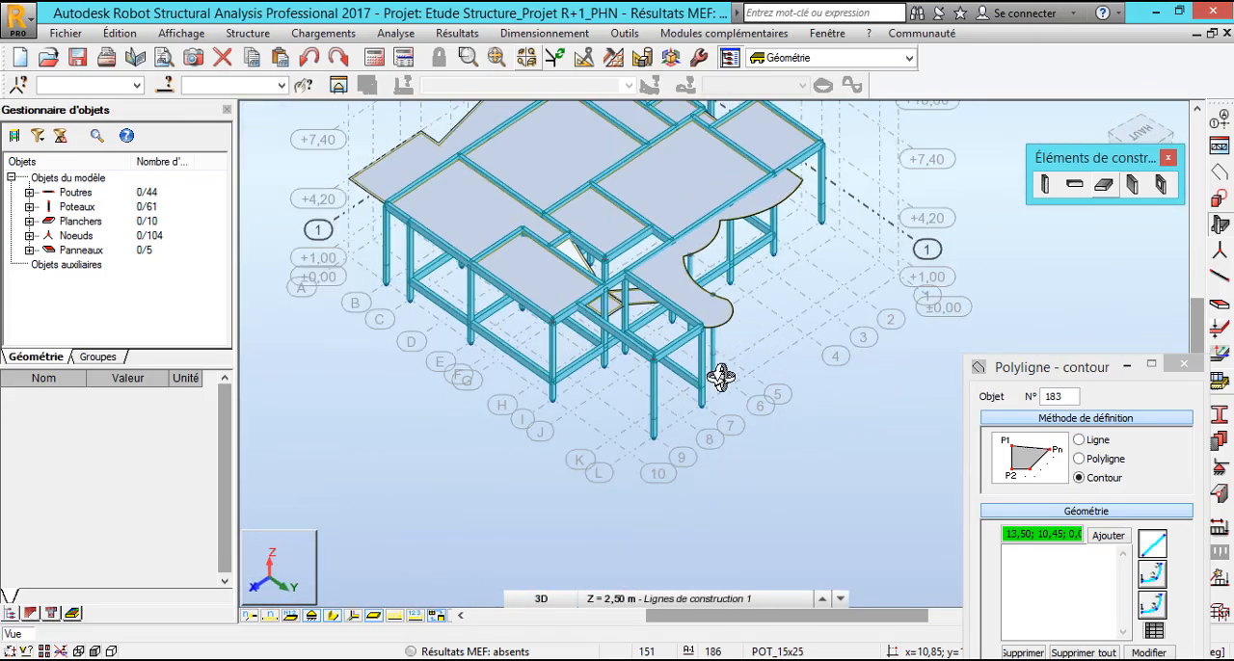
scroll(718, 357, "down", 3)
scroll(711, 353, "up", 5)
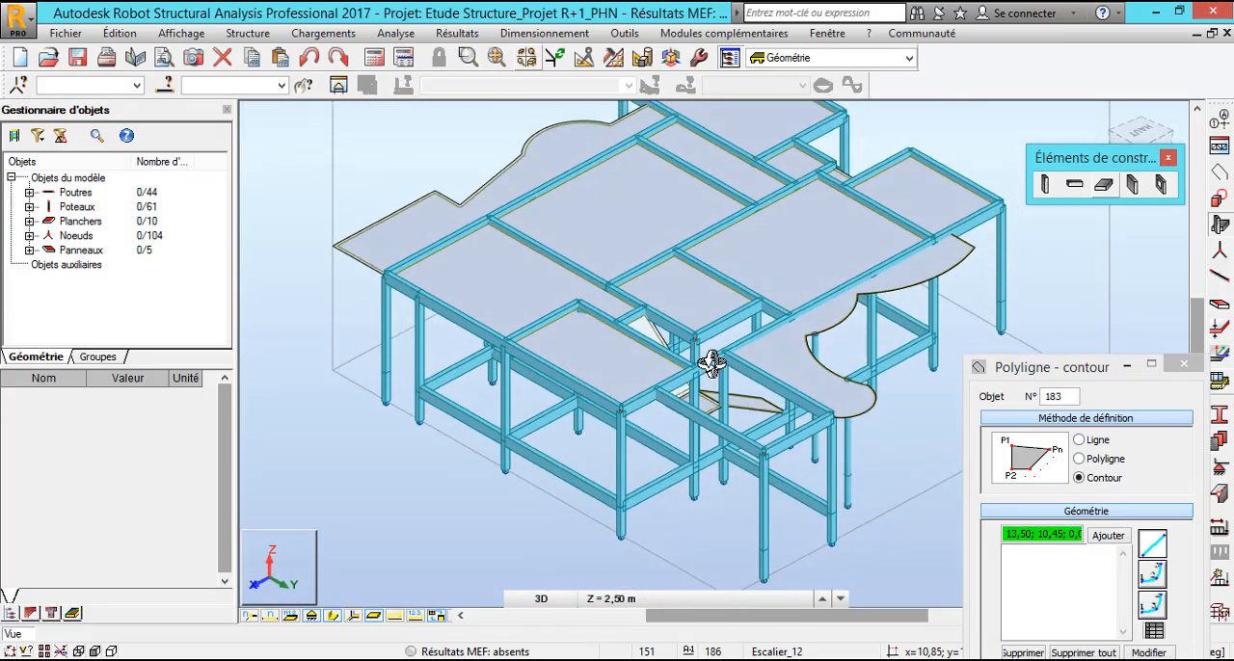
middle_click_drag(701, 364, 642, 353, "shift")
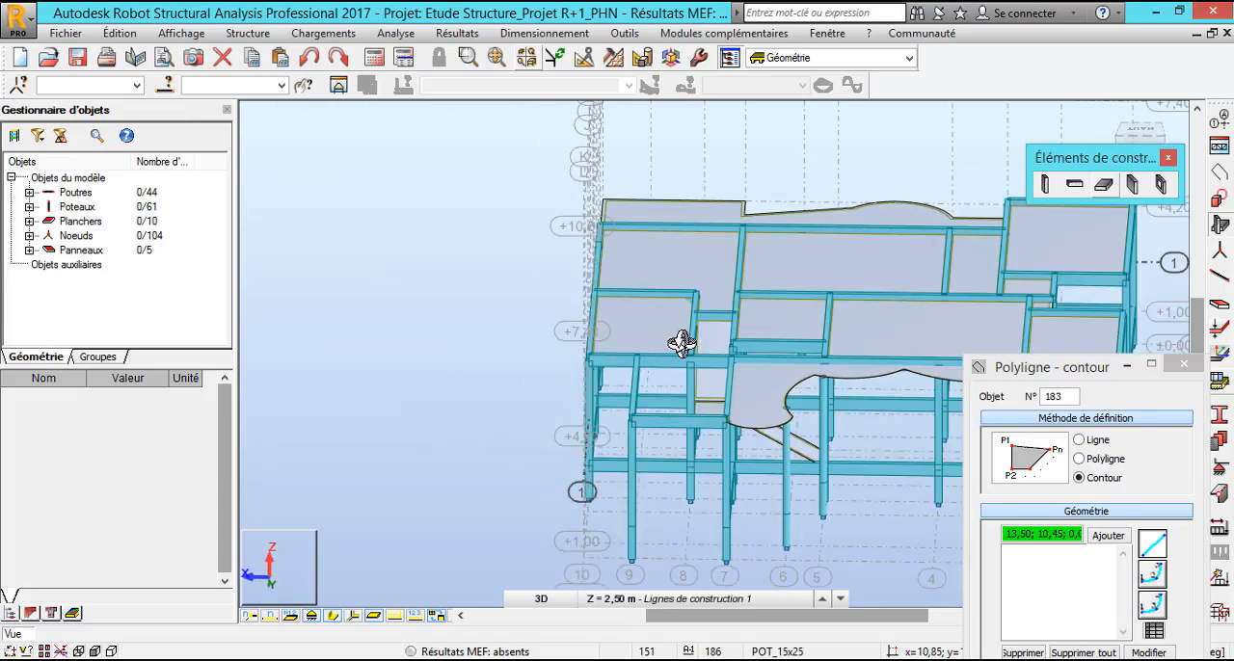
scroll(681, 345, "down", 4)
scroll(729, 401, "up", 5)
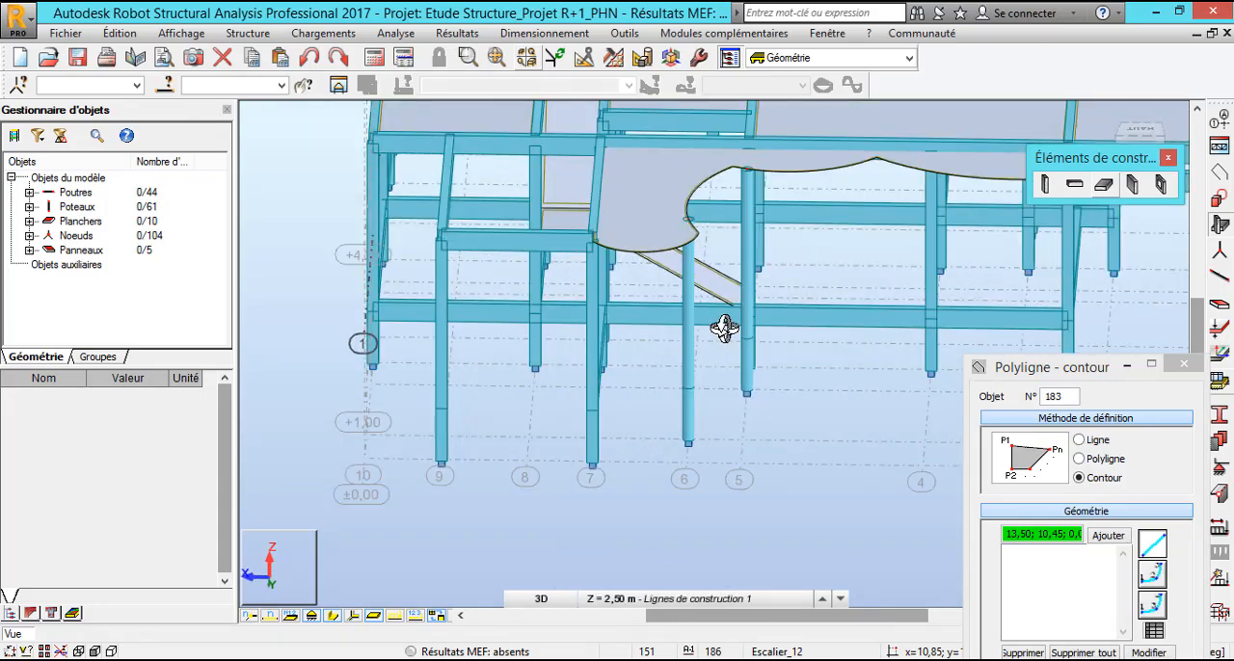